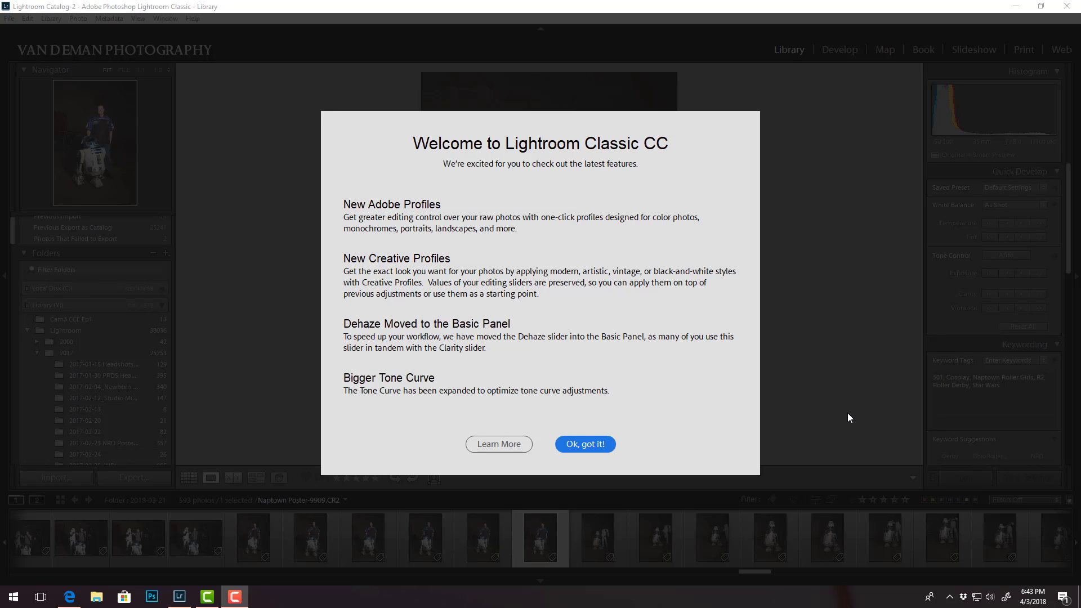
Open Naptown Poster-9867.CR2, the roller-derby skater facing the stormtrooper, in the Develop module
{"action": "left_click", "coordinate": [587, 448]}
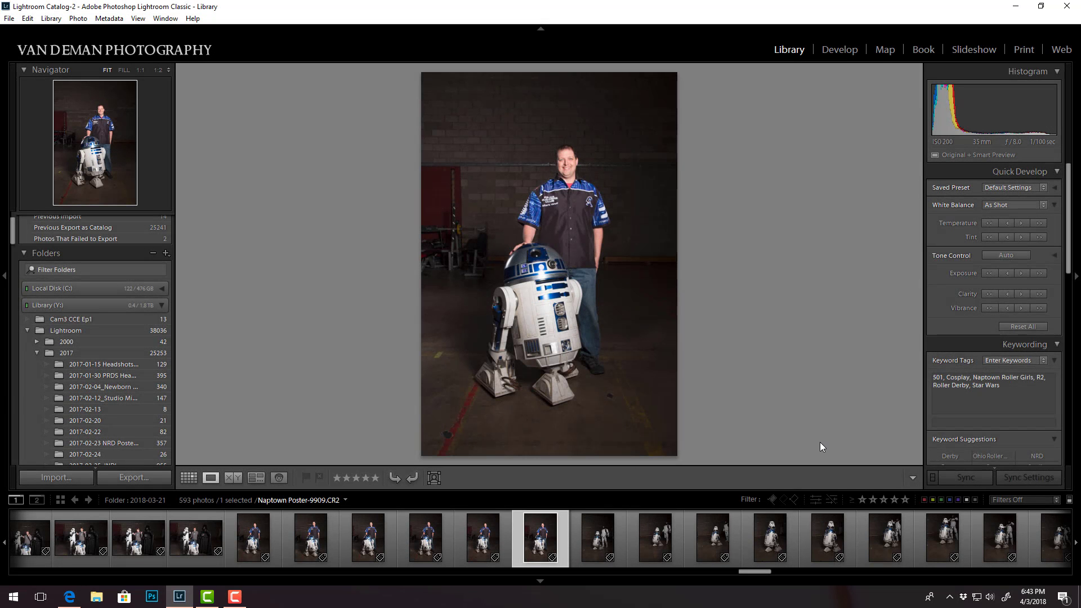
{"action": "left_click", "coordinate": [589, 536]}
{"action": "scroll", "coordinate": [586, 538], "scroll_direction": "down", "scroll_amount": 3}
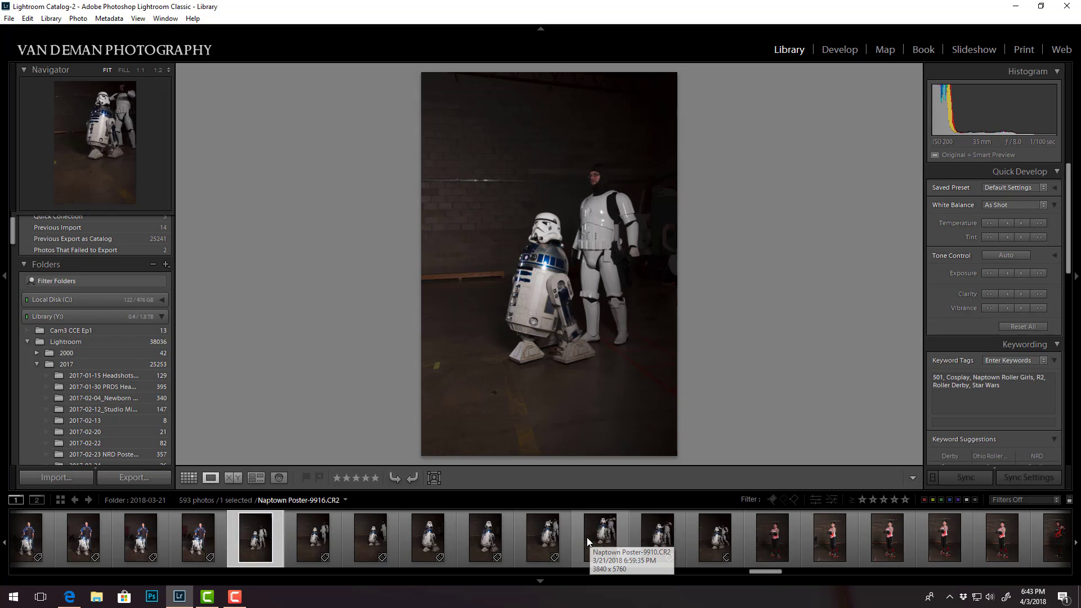
{"action": "scroll", "coordinate": [587, 539], "scroll_direction": "down", "scroll_amount": 6}
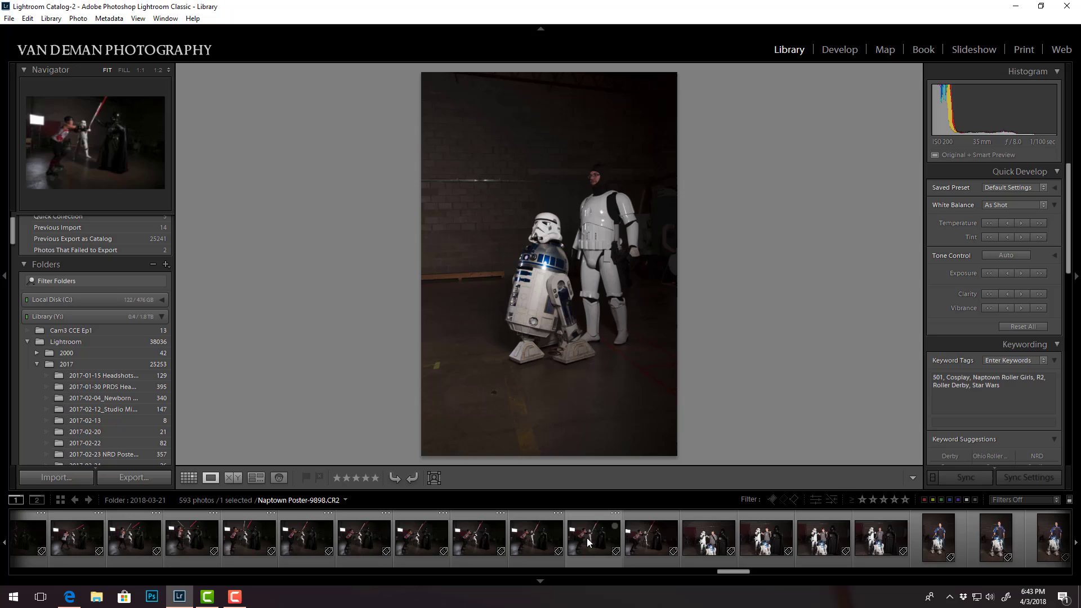
{"action": "scroll", "coordinate": [587, 539], "scroll_direction": "up", "scroll_amount": 6}
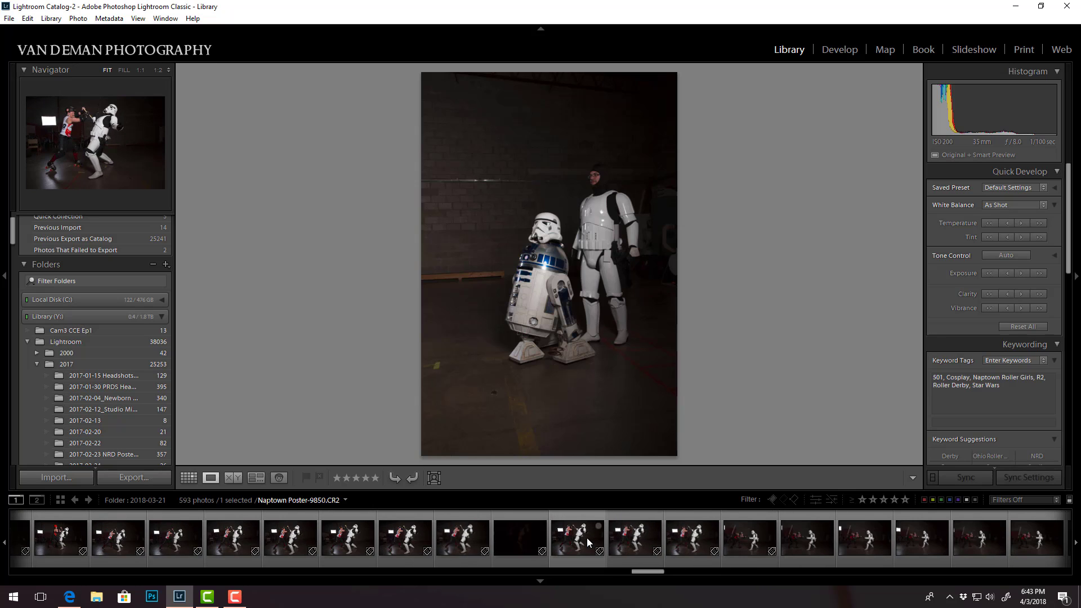
{"action": "scroll", "coordinate": [587, 538], "scroll_direction": "down", "scroll_amount": 1}
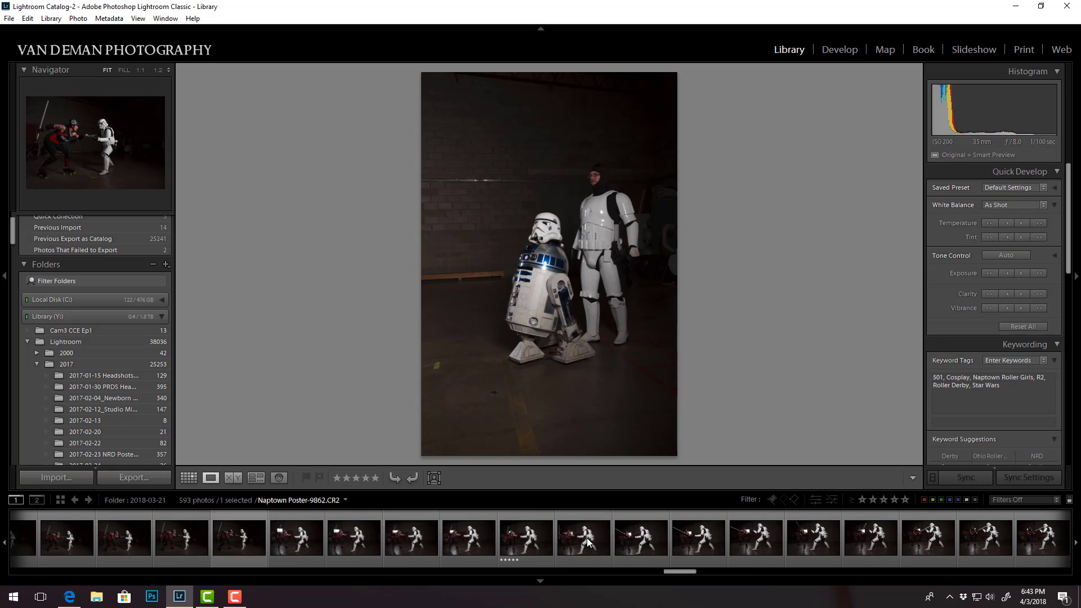
{"action": "left_click", "coordinate": [535, 545]}
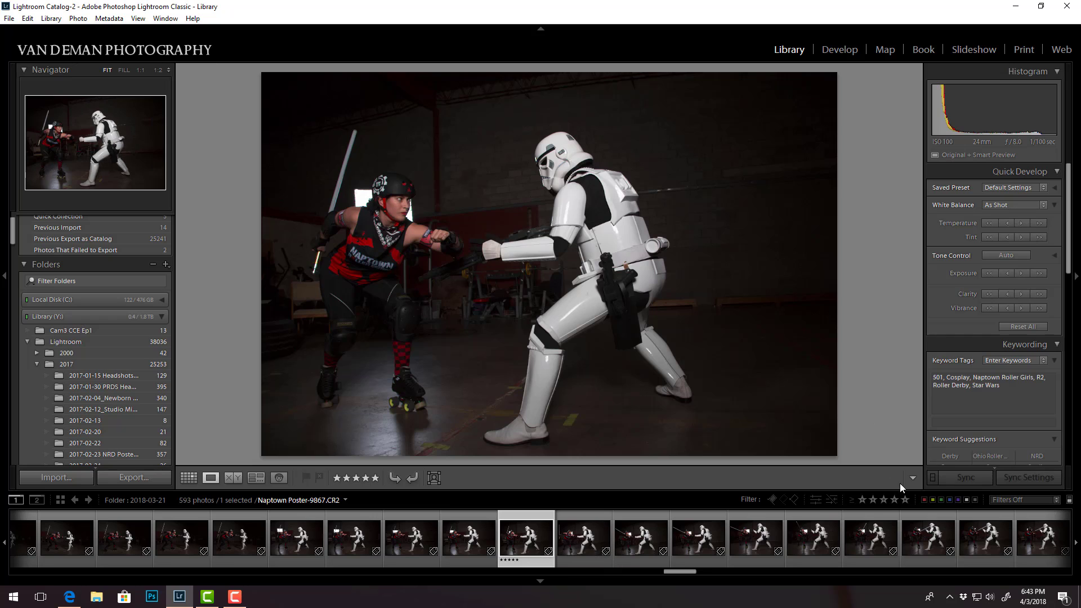
{"action": "left_click", "coordinate": [841, 51]}
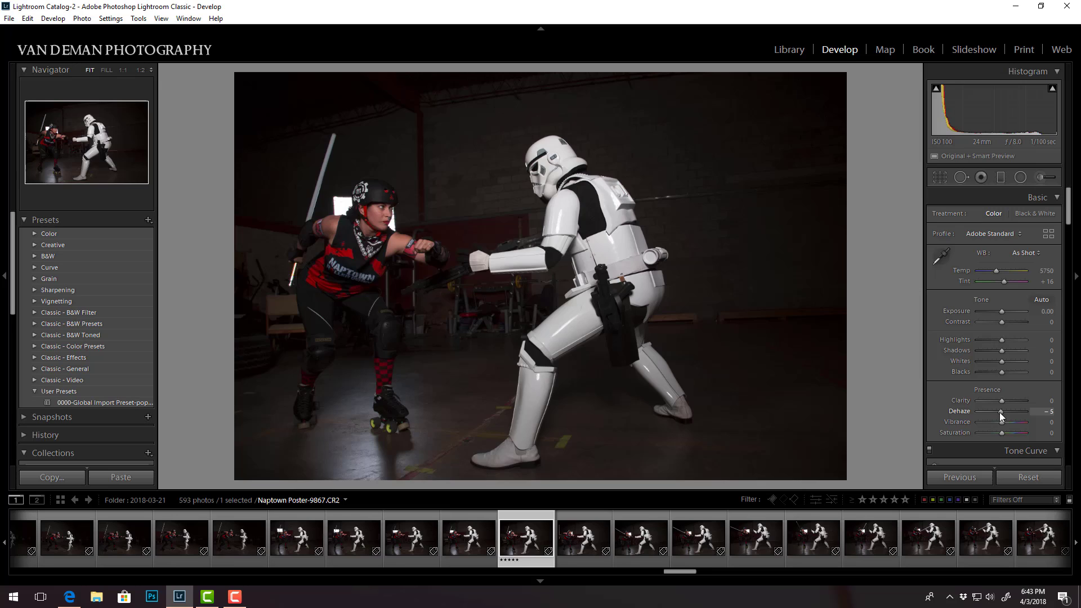
{"action": "mouse_move", "coordinate": [999, 412]}
{"action": "left_mouse_down"}
{"action": "mouse_move", "coordinate": [981, 411]}
{"action": "mouse_move", "coordinate": [1023, 408]}
{"action": "mouse_move", "coordinate": [992, 417]}
{"action": "mouse_move", "coordinate": [1019, 417]}
{"action": "mouse_move", "coordinate": [1009, 420]}
{"action": "left_mouse_up"}
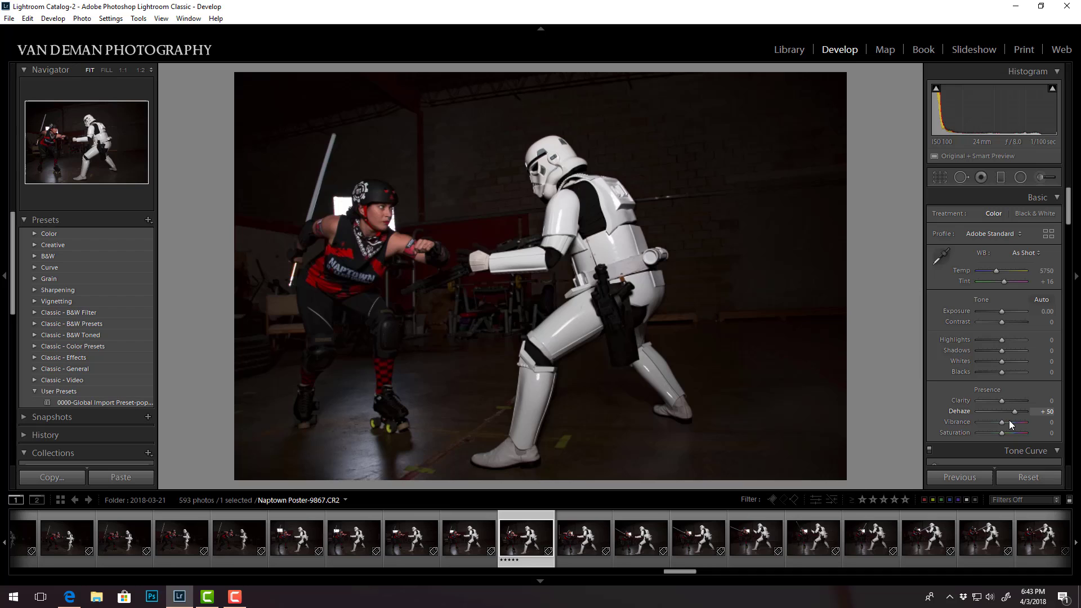
{"action": "double_click", "coordinate": [1002, 420]}
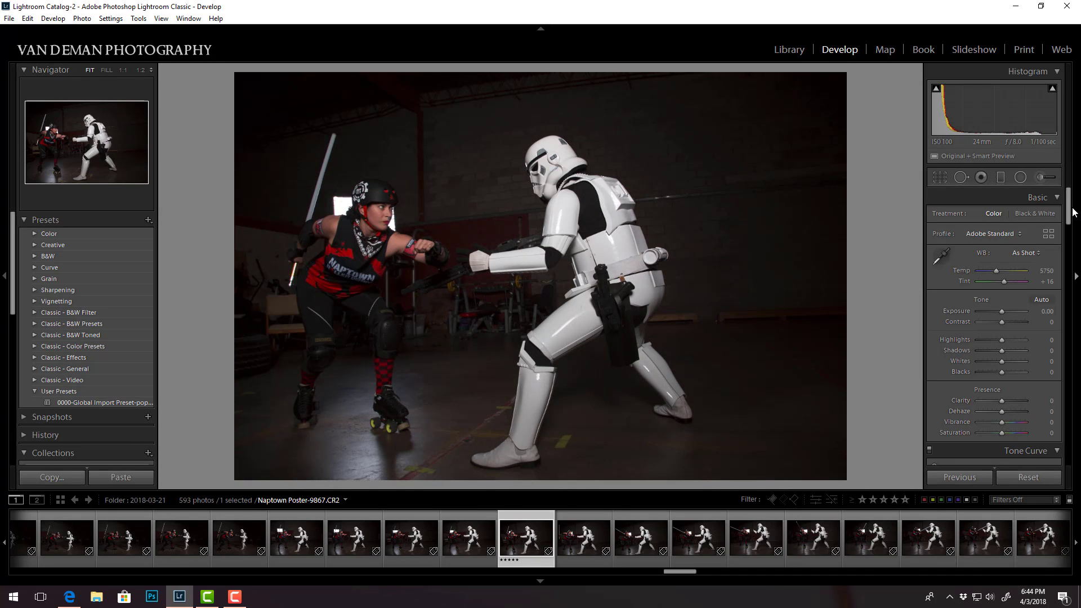
{"action": "left_click_drag", "start_coordinate": [1068, 211], "coordinate": [1068, 450]}
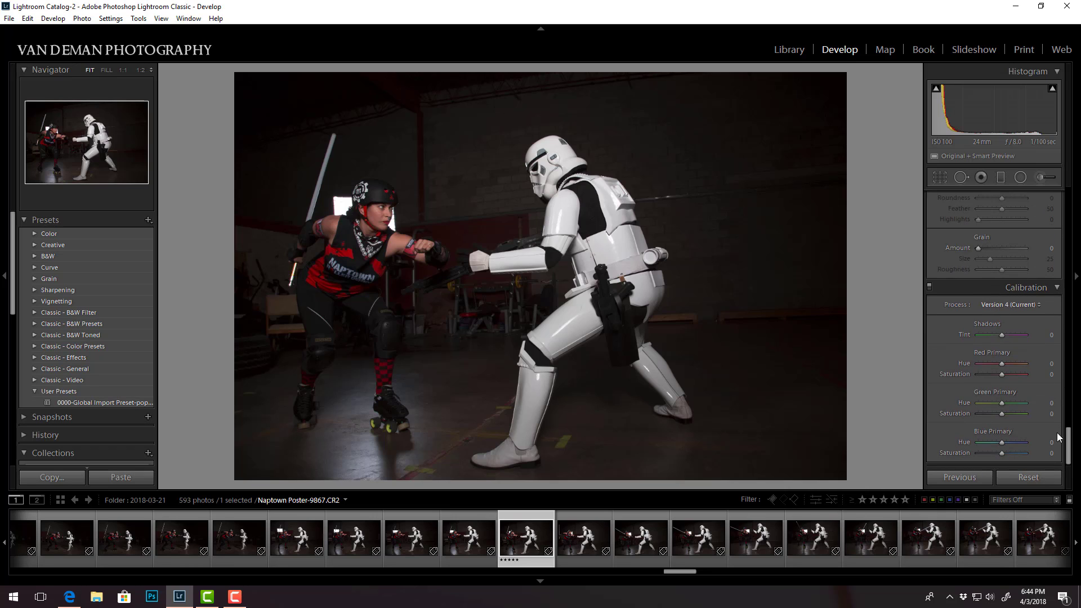
{"action": "scroll", "coordinate": [1032, 440], "scroll_direction": "up", "scroll_amount": 15}
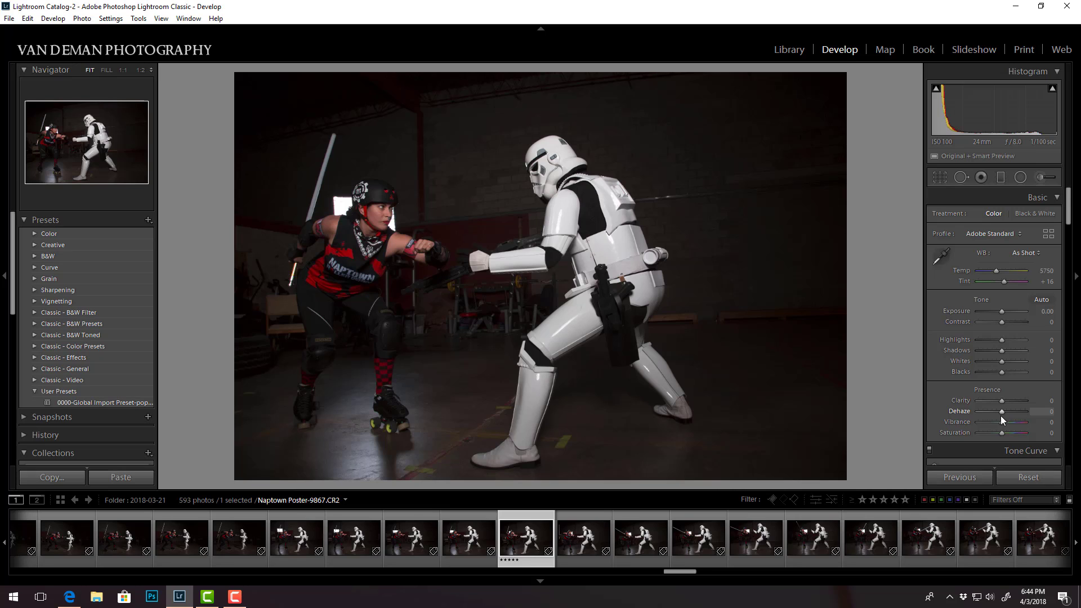
Compare the Adobe Standard and Adobe Portrait profiles, then settle on Adobe Color
{"action": "left_click", "coordinate": [1017, 233]}
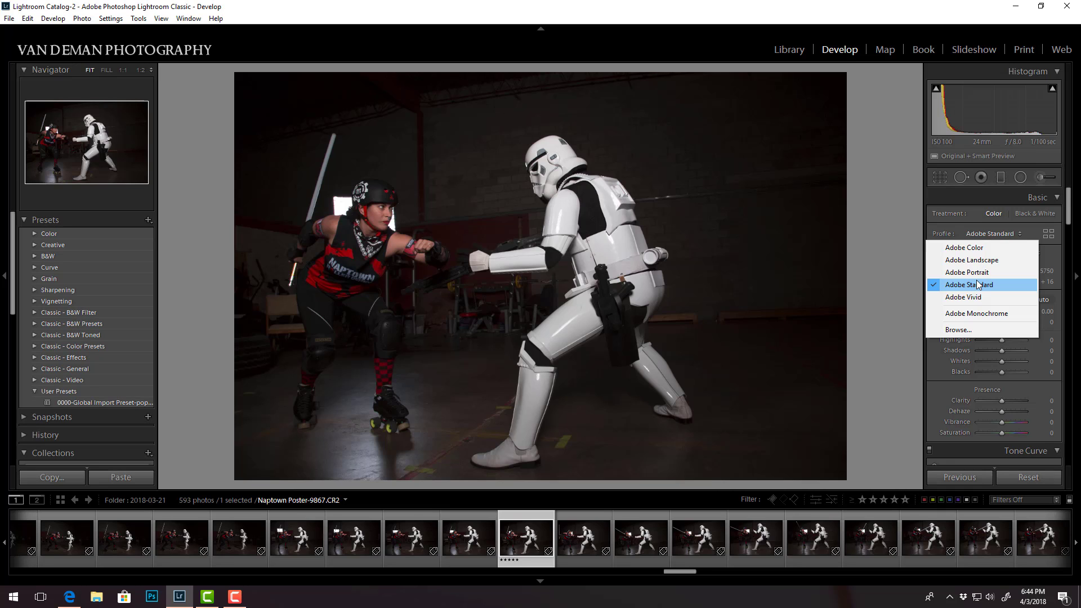
{"action": "left_click", "coordinate": [963, 248]}
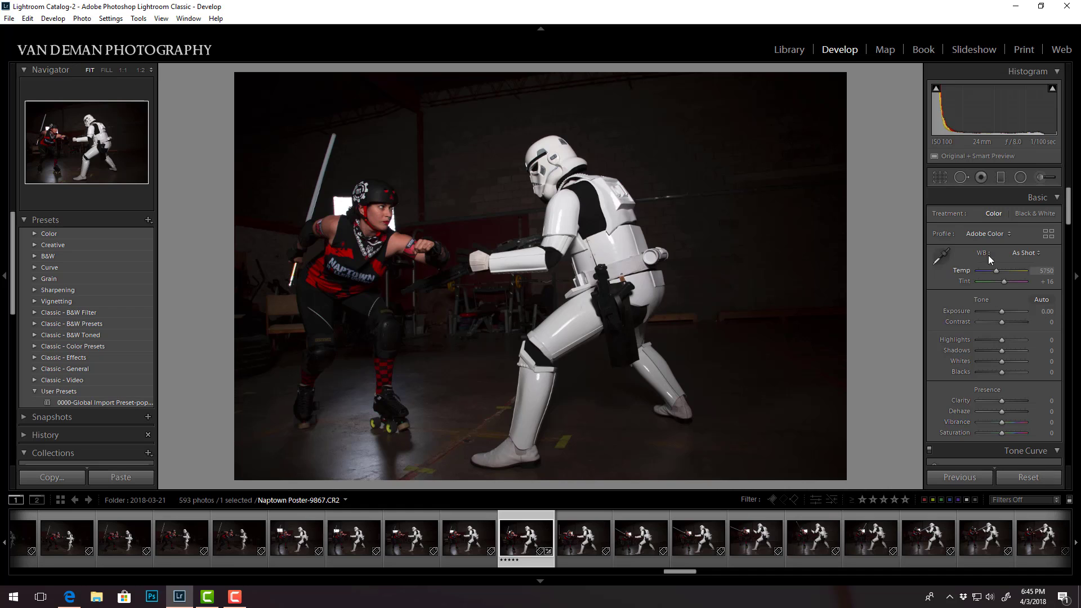
{"action": "left_click", "coordinate": [990, 236]}
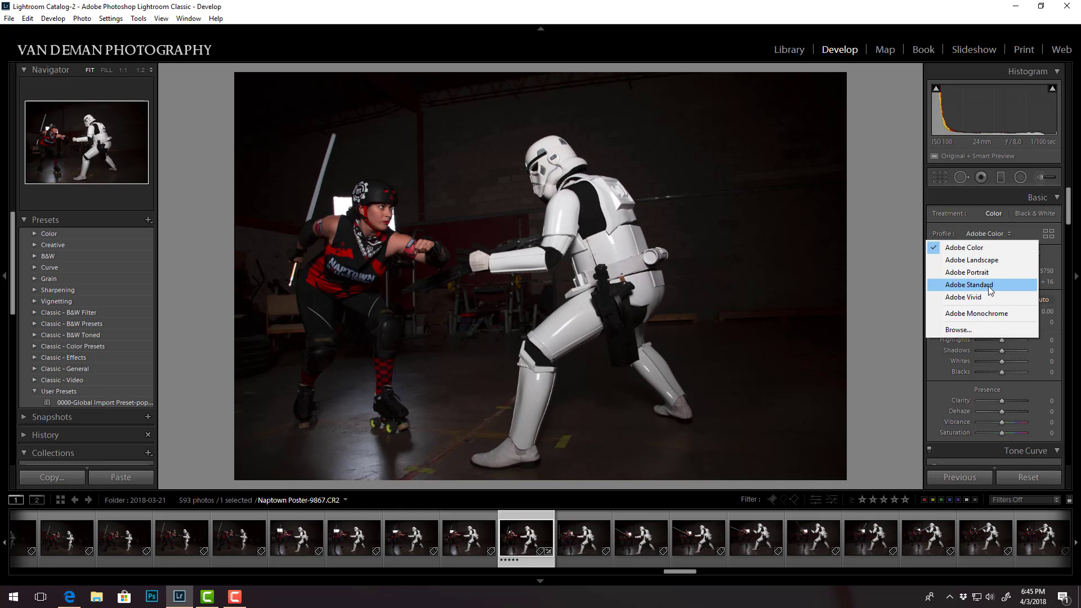
{"action": "left_click", "coordinate": [989, 285]}
{"action": "left_click", "coordinate": [1001, 235]}
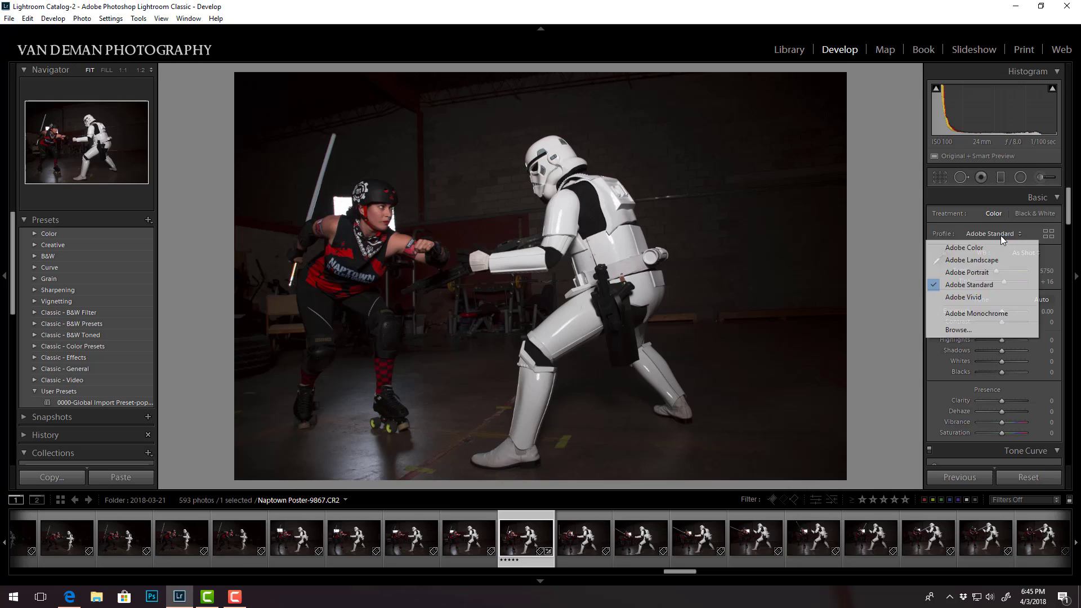
{"action": "left_click", "coordinate": [994, 273]}
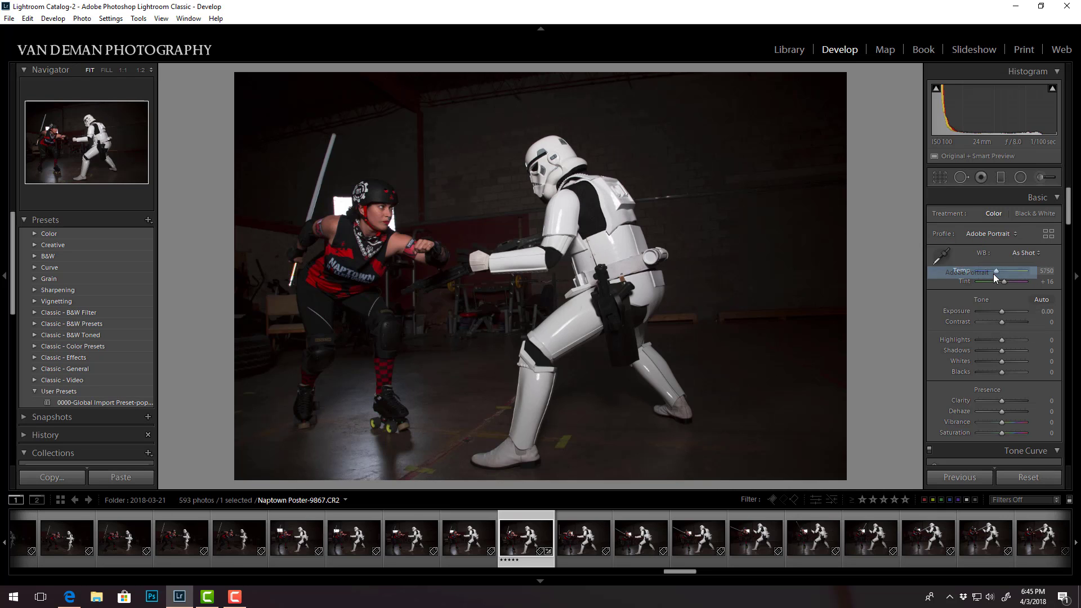
{"action": "left_click", "coordinate": [997, 235]}
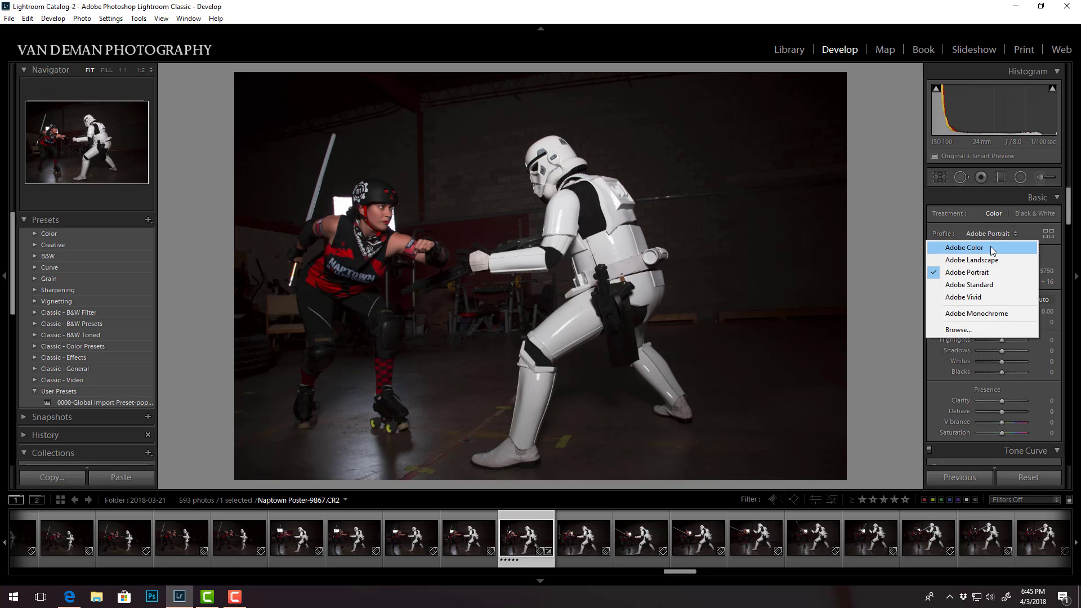
{"action": "left_click", "coordinate": [991, 249]}
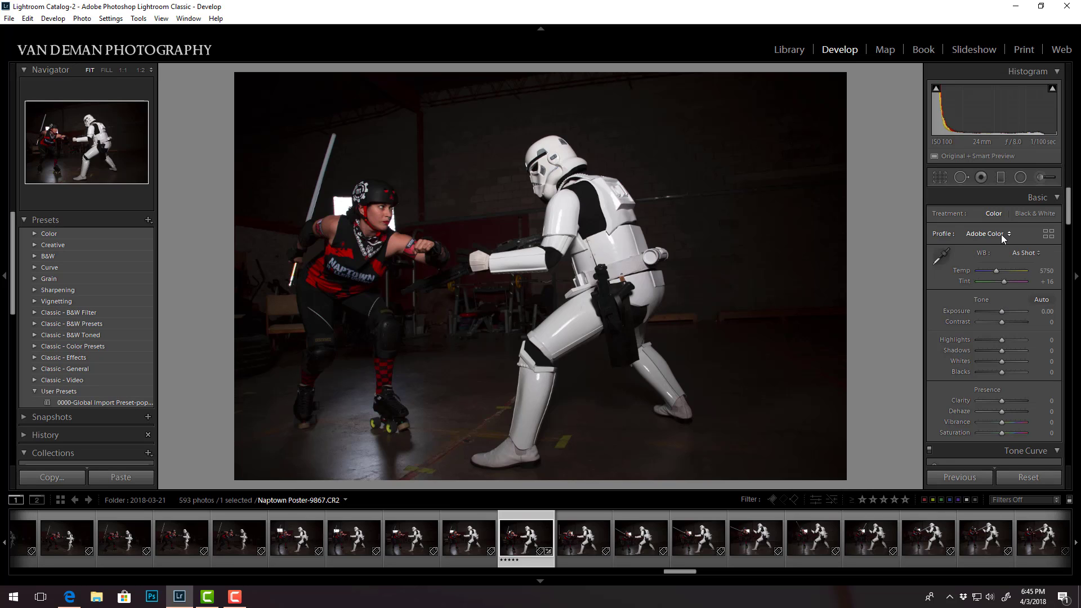
{"action": "left_click", "coordinate": [1048, 235]}
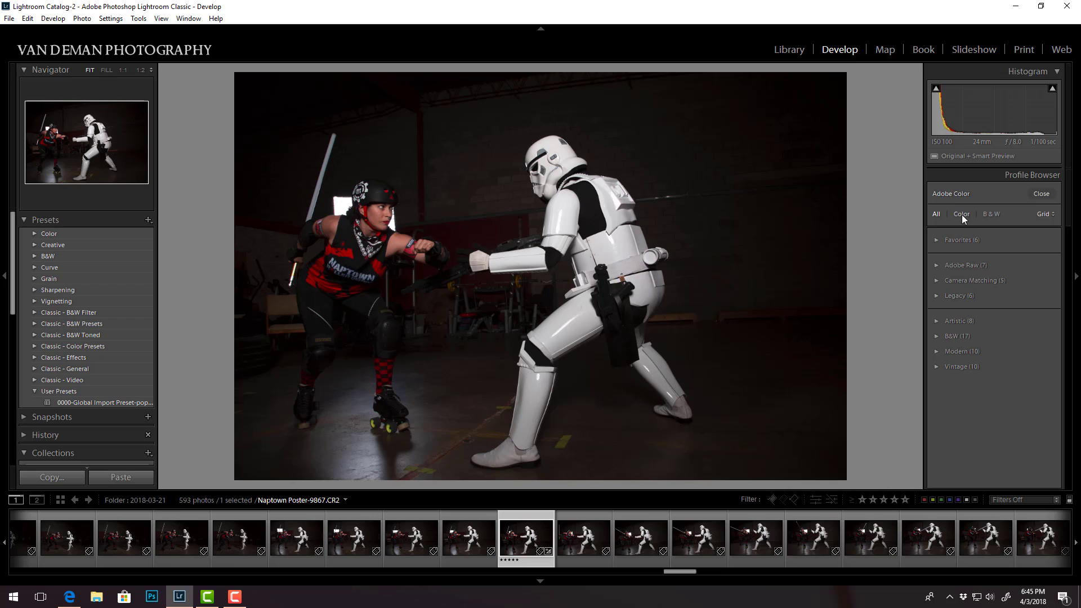
{"action": "left_click", "coordinate": [961, 322]}
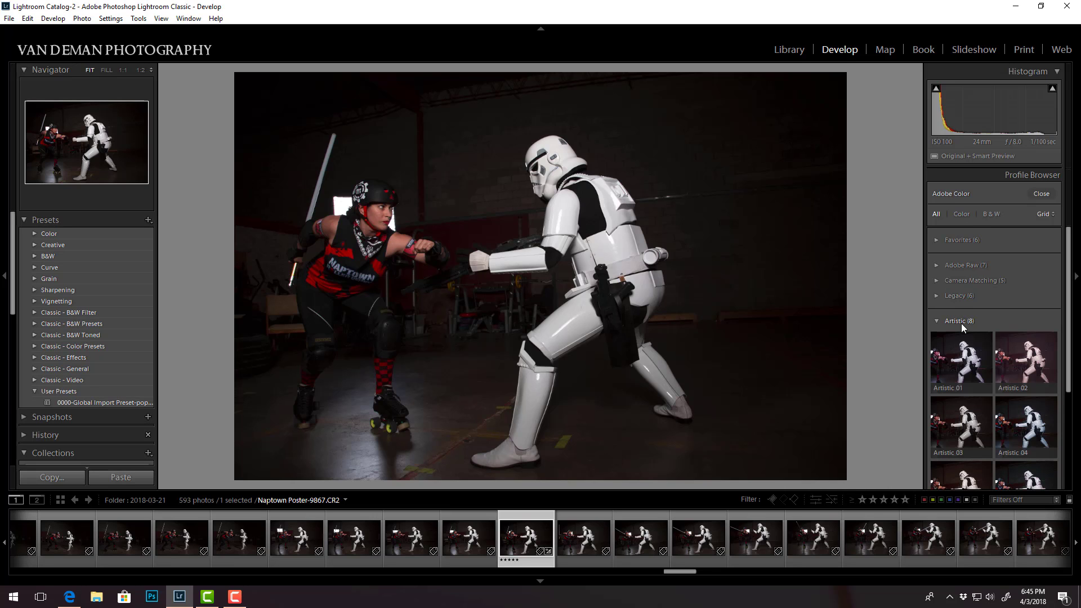
{"action": "scroll", "coordinate": [968, 353], "scroll_direction": "down", "scroll_amount": 1}
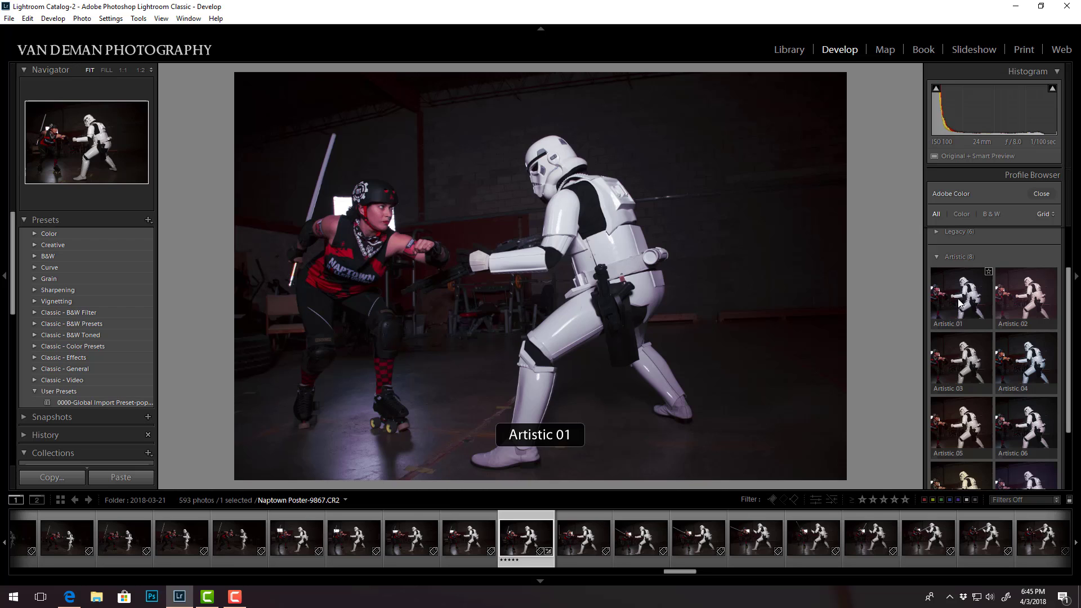
{"action": "scroll", "coordinate": [960, 304], "scroll_direction": "down", "scroll_amount": 1}
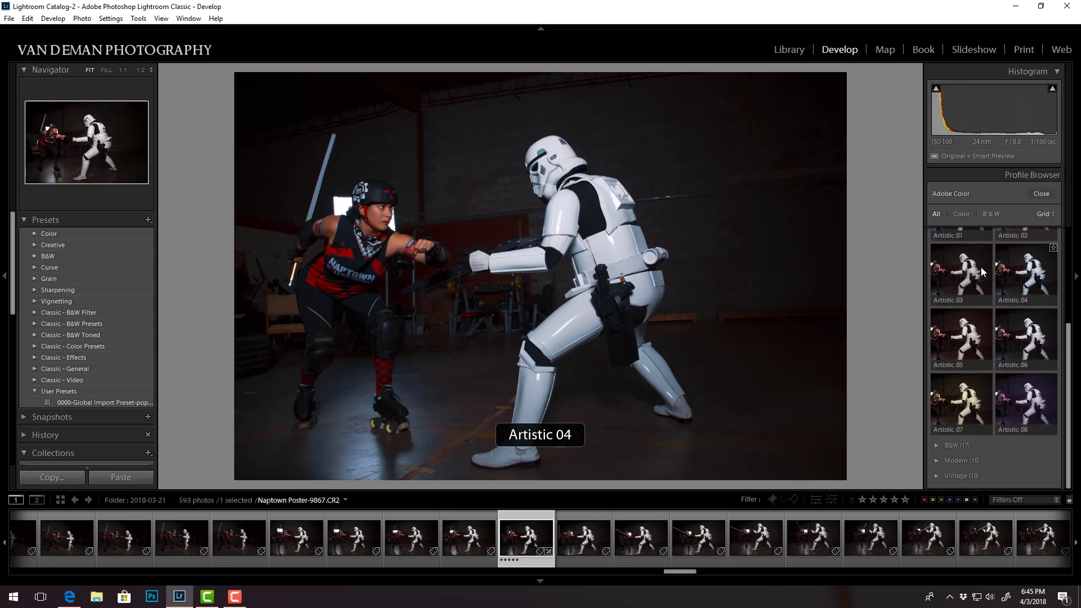
{"action": "scroll", "coordinate": [943, 268], "scroll_direction": "up", "scroll_amount": 3}
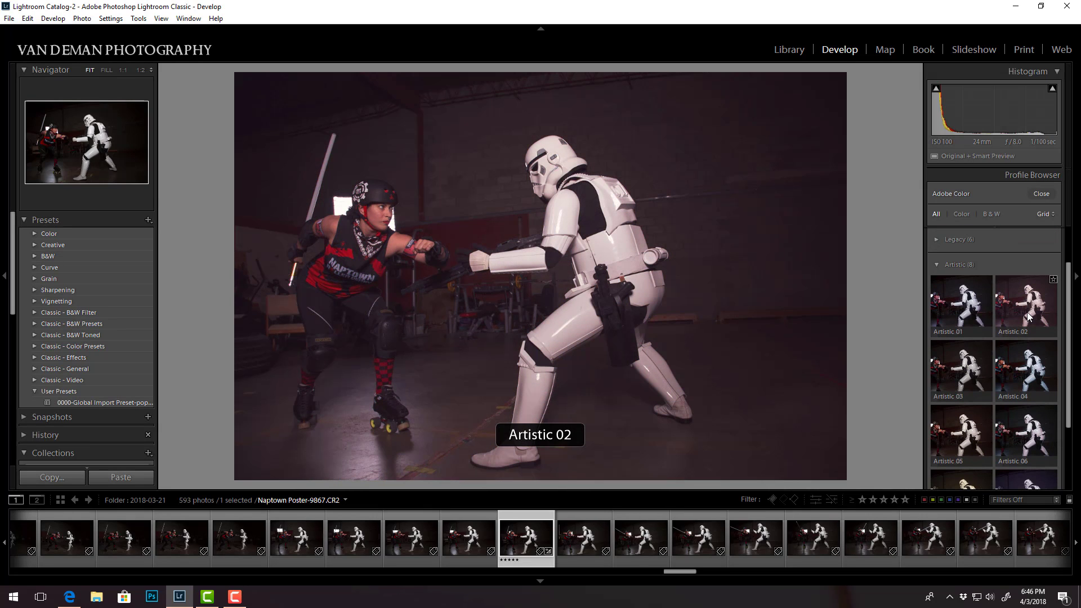
{"action": "scroll", "coordinate": [1026, 312], "scroll_direction": "down", "scroll_amount": 3}
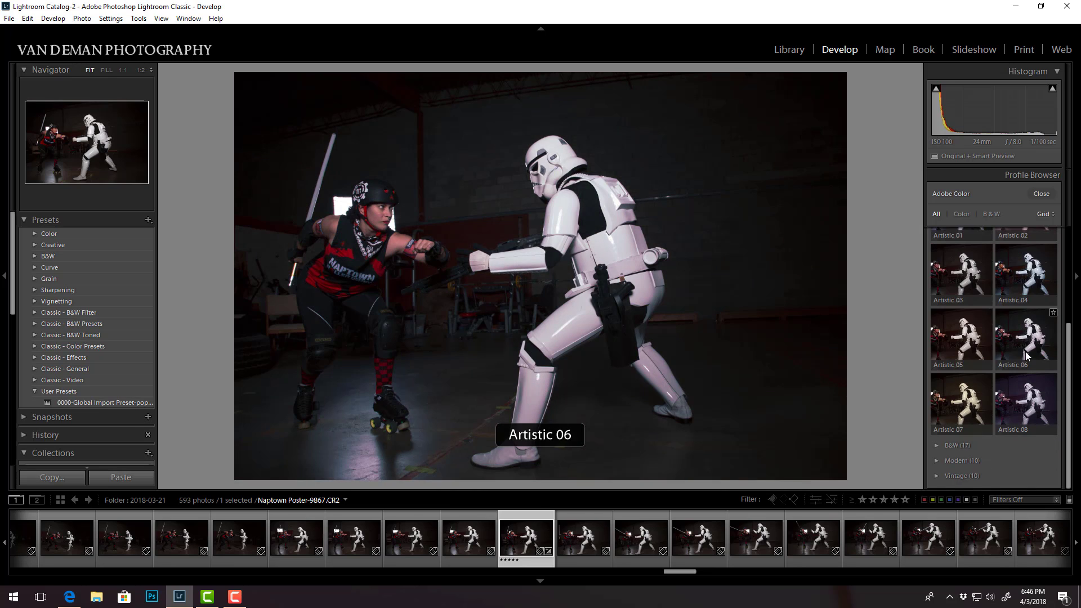
{"action": "scroll", "coordinate": [1025, 352], "scroll_direction": "up", "scroll_amount": 2}
{"action": "left_click", "coordinate": [937, 267]}
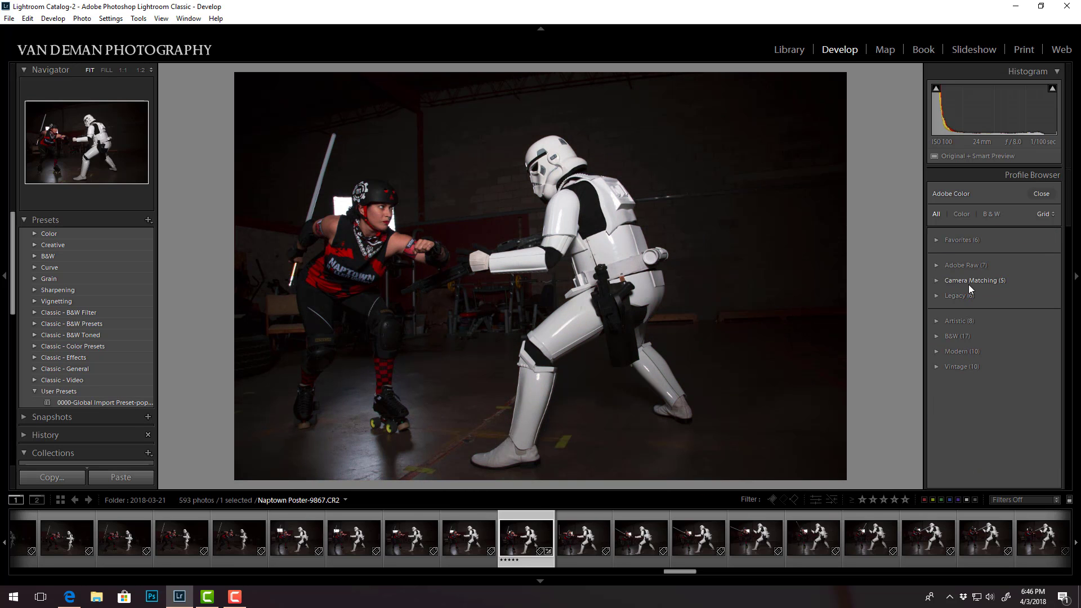
{"action": "left_click", "coordinate": [936, 337]}
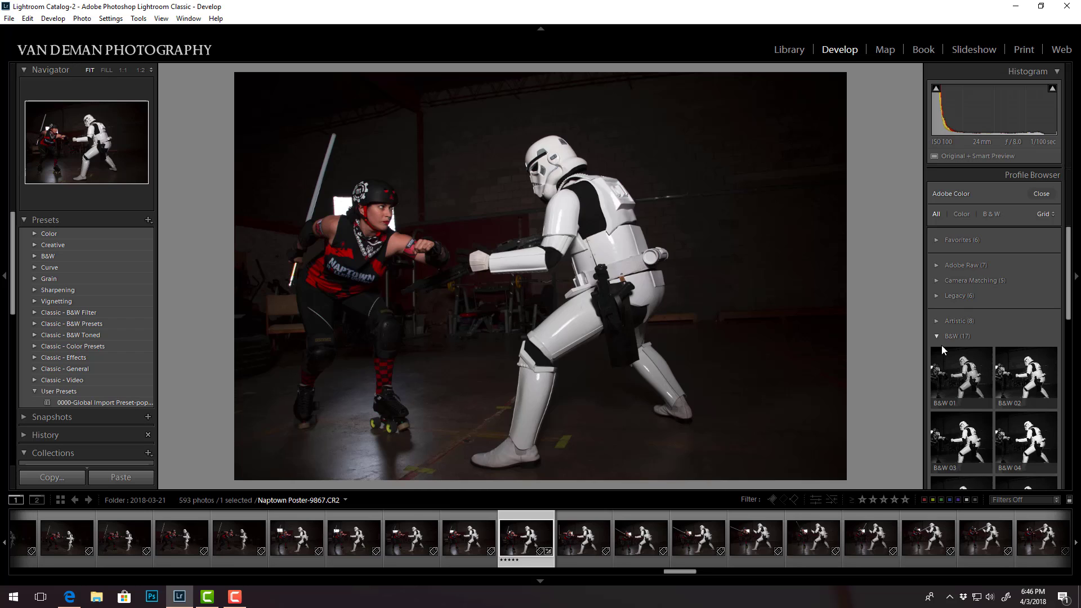
{"action": "scroll", "coordinate": [953, 376], "scroll_direction": "down", "scroll_amount": 4}
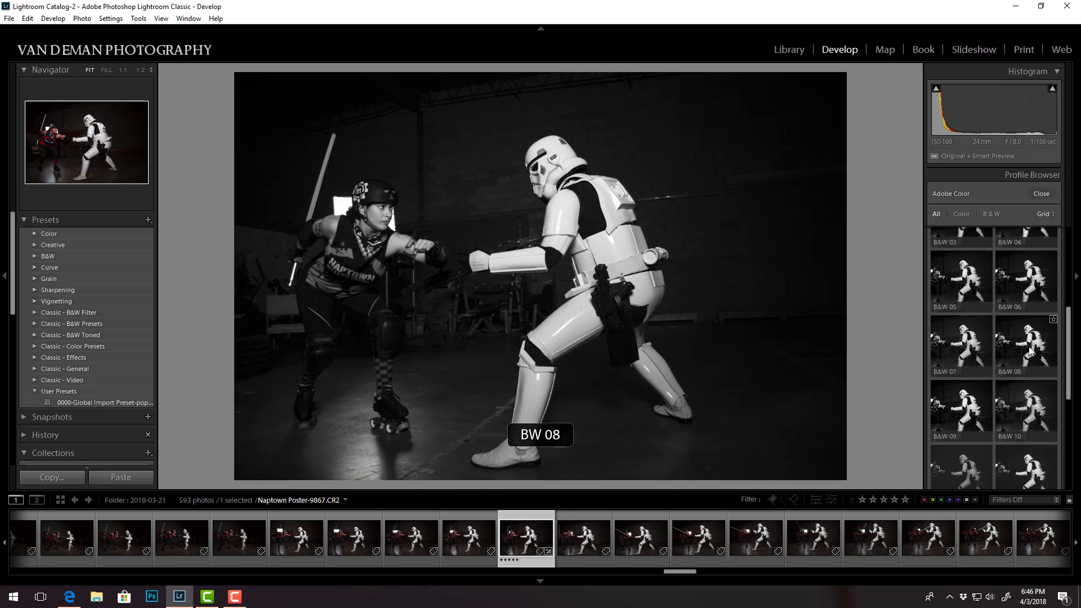
{"action": "scroll", "coordinate": [1029, 346], "scroll_direction": "up", "scroll_amount": 4}
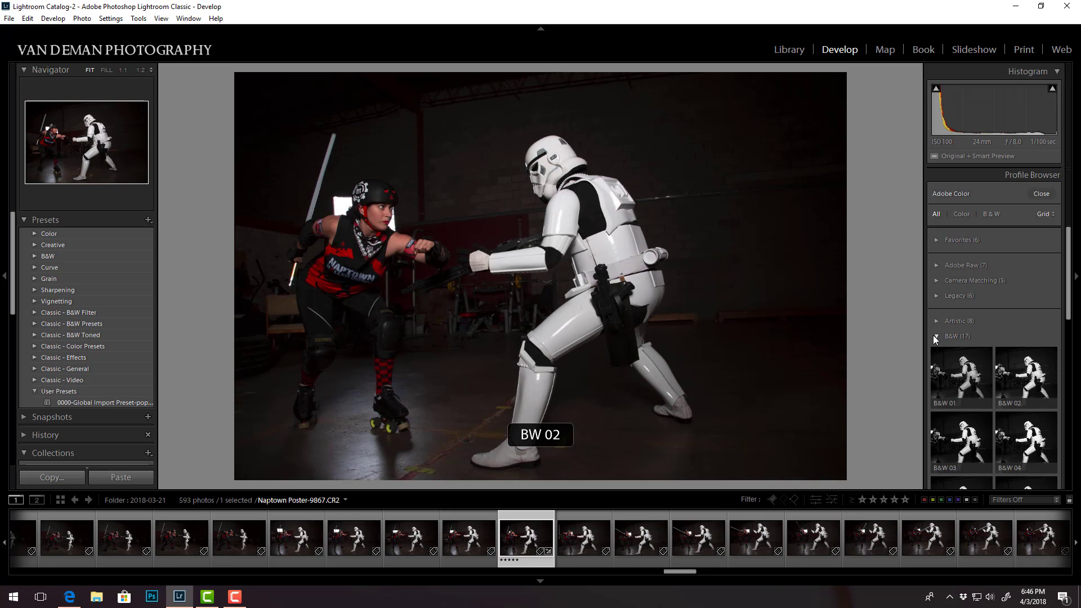
{"action": "left_click", "coordinate": [936, 336]}
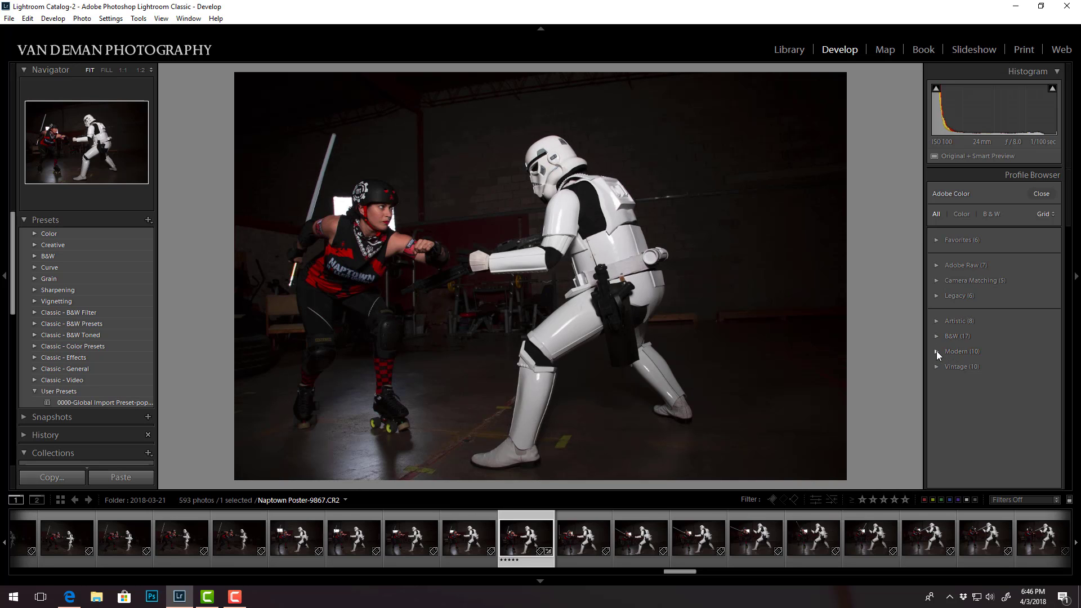
{"action": "left_click", "coordinate": [936, 351]}
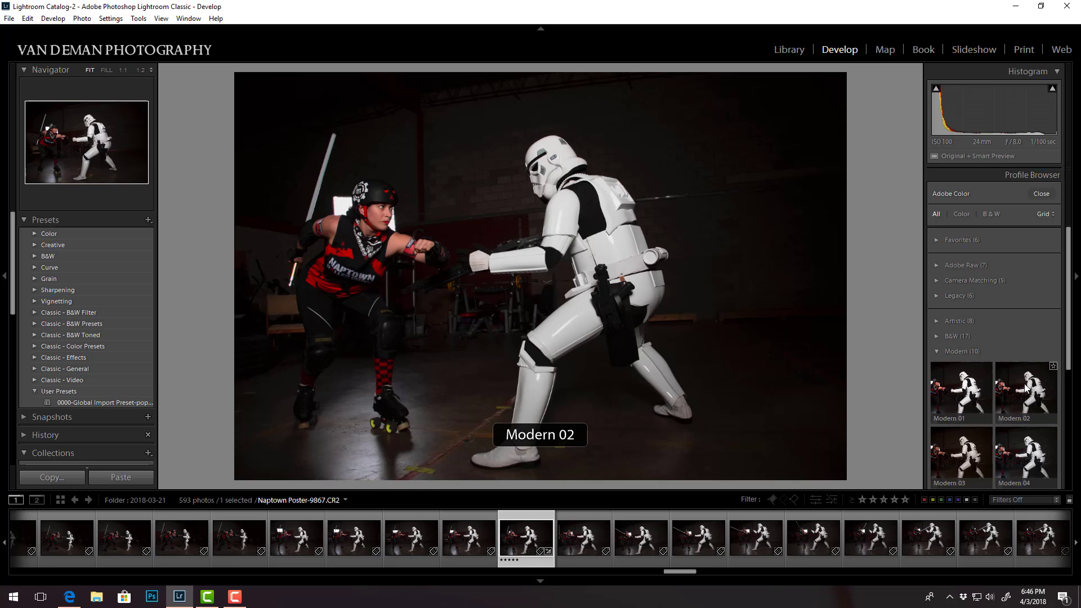
{"action": "scroll", "coordinate": [1027, 388], "scroll_direction": "down", "scroll_amount": 2}
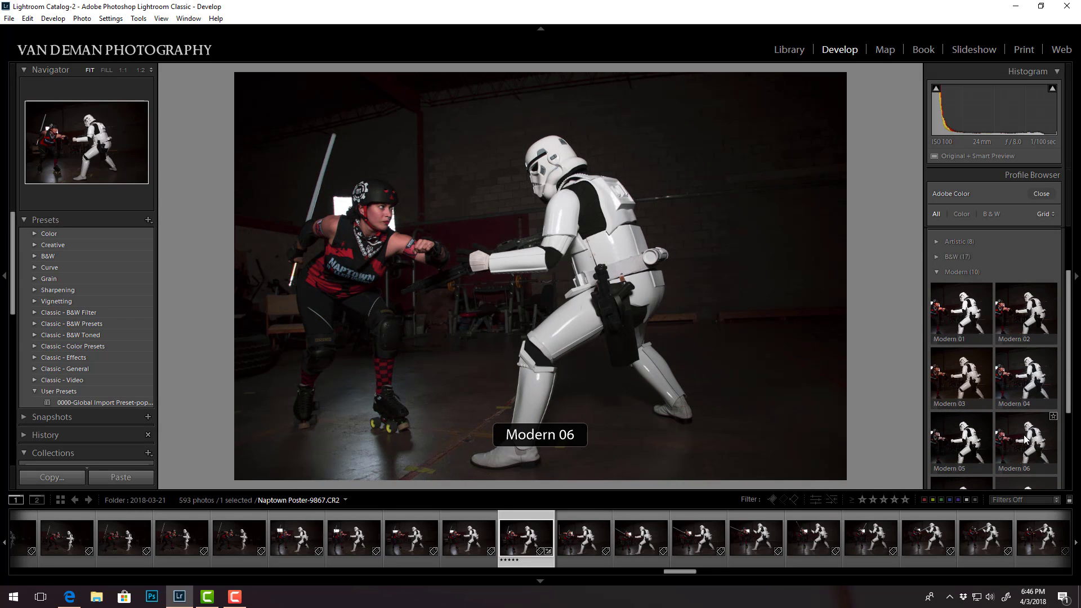
{"action": "scroll", "coordinate": [1025, 439], "scroll_direction": "down", "scroll_amount": 2}
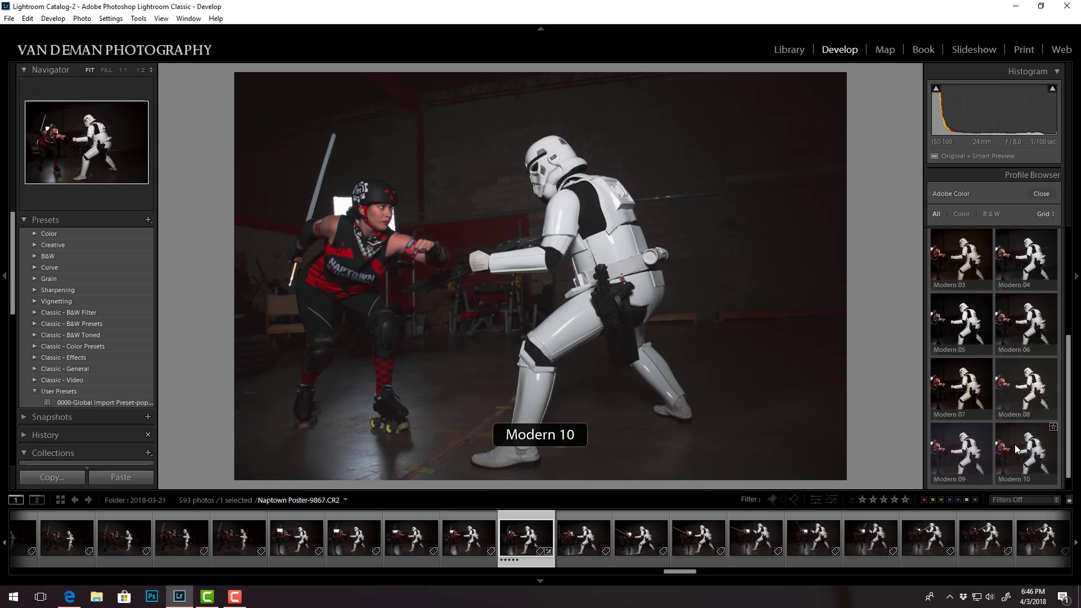
{"action": "scroll", "coordinate": [1015, 444], "scroll_direction": "up", "scroll_amount": 5}
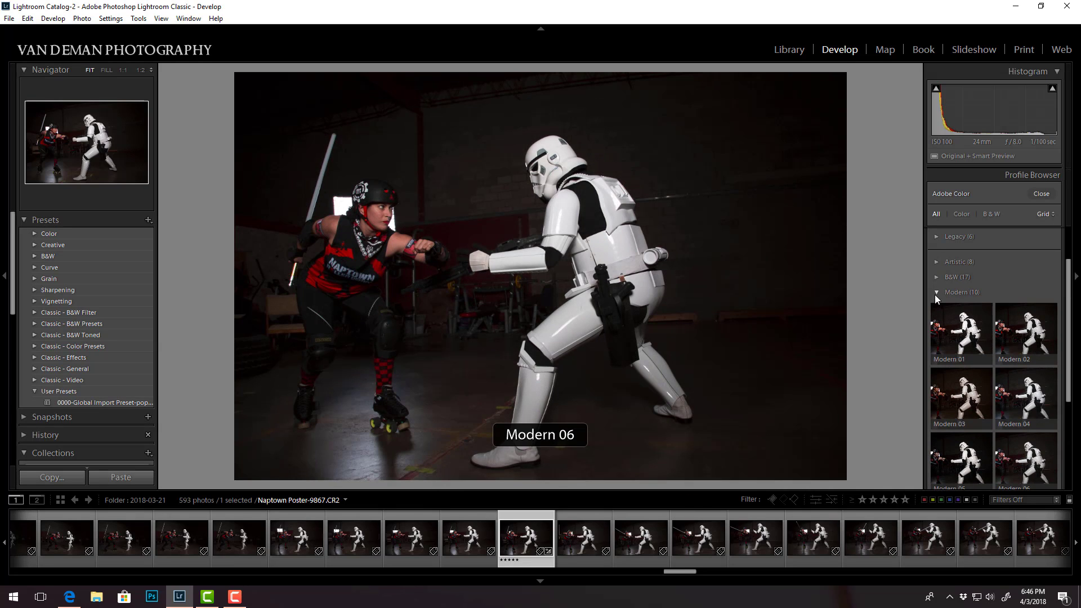
{"action": "left_click", "coordinate": [936, 294]}
{"action": "scroll", "coordinate": [937, 366], "scroll_direction": "up", "scroll_amount": 2}
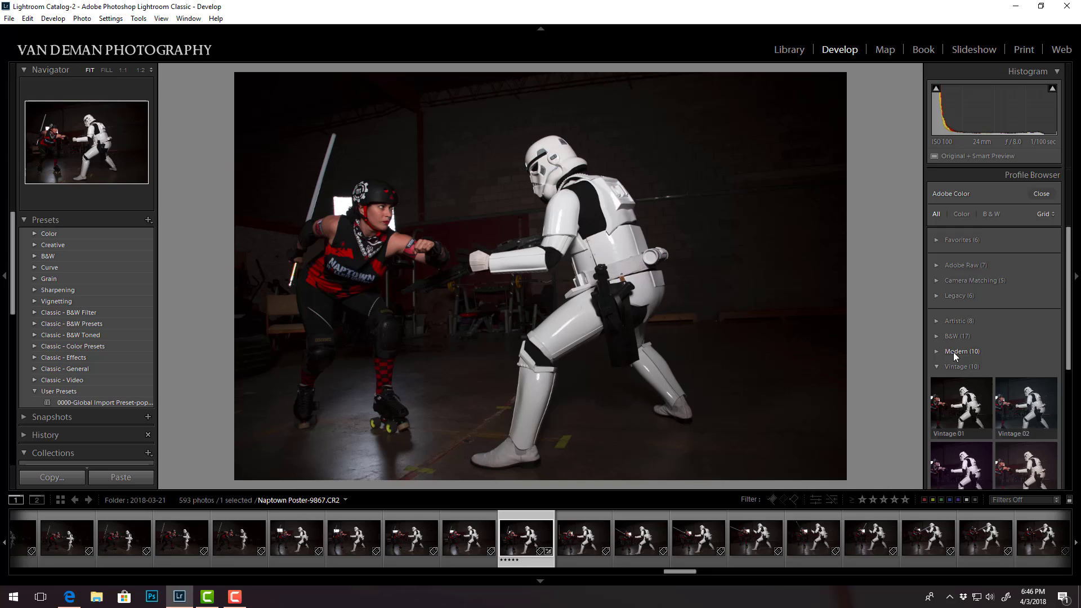
{"action": "scroll", "coordinate": [954, 352], "scroll_direction": "down", "scroll_amount": 3}
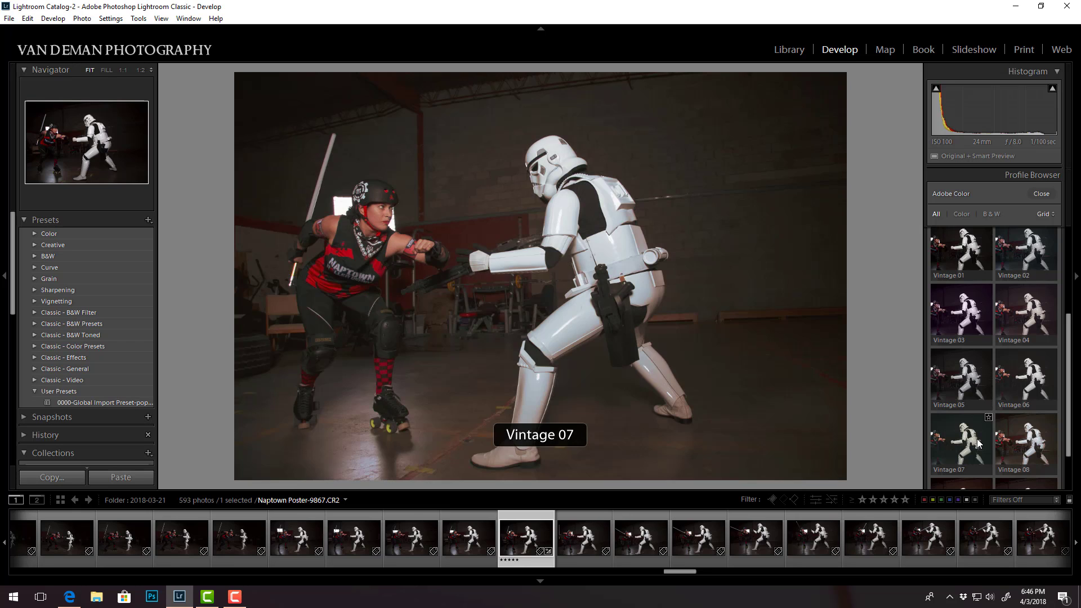
{"action": "scroll", "coordinate": [978, 443], "scroll_direction": "down", "scroll_amount": 1}
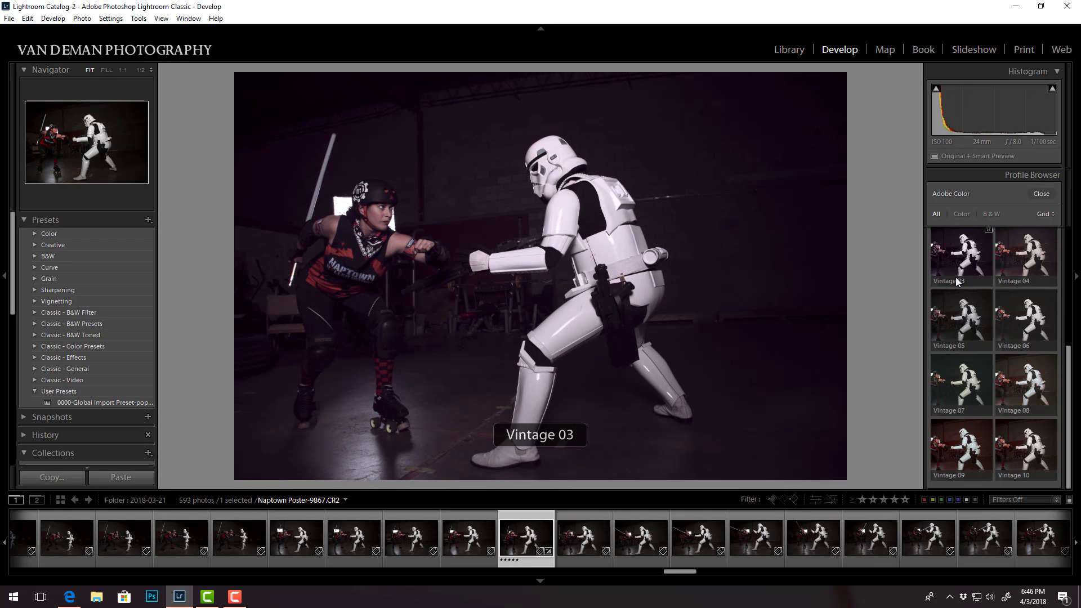
{"action": "scroll", "coordinate": [955, 277], "scroll_direction": "up", "scroll_amount": 3}
Apply Modern 09 from the Modern profile group at Amount 67, and close the Profile Browser
{"action": "left_click", "coordinate": [946, 308]}
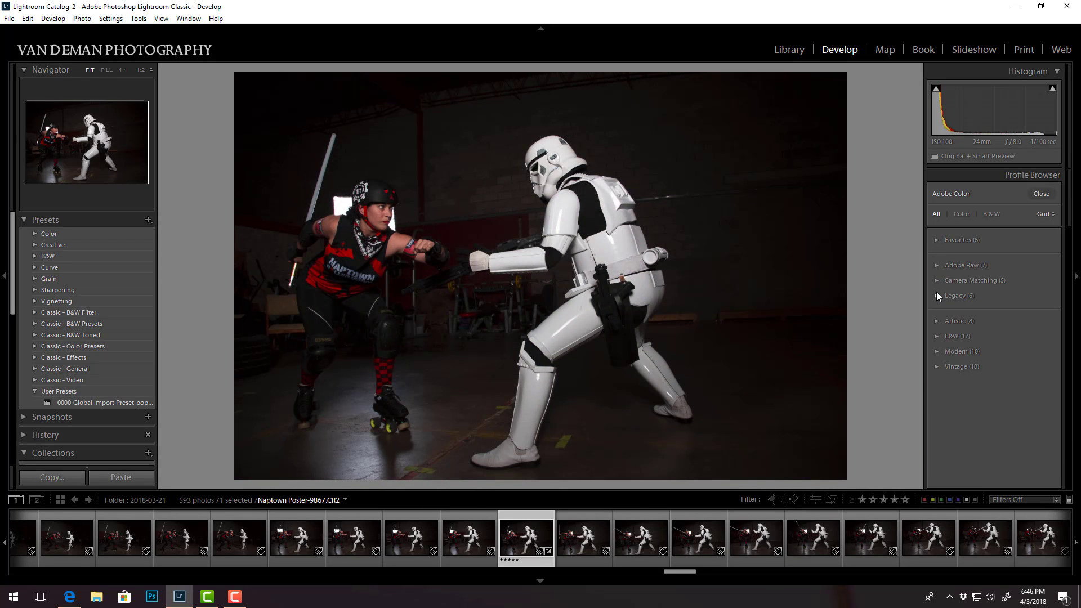
{"action": "left_click", "coordinate": [937, 293]}
{"action": "left_click", "coordinate": [937, 295]}
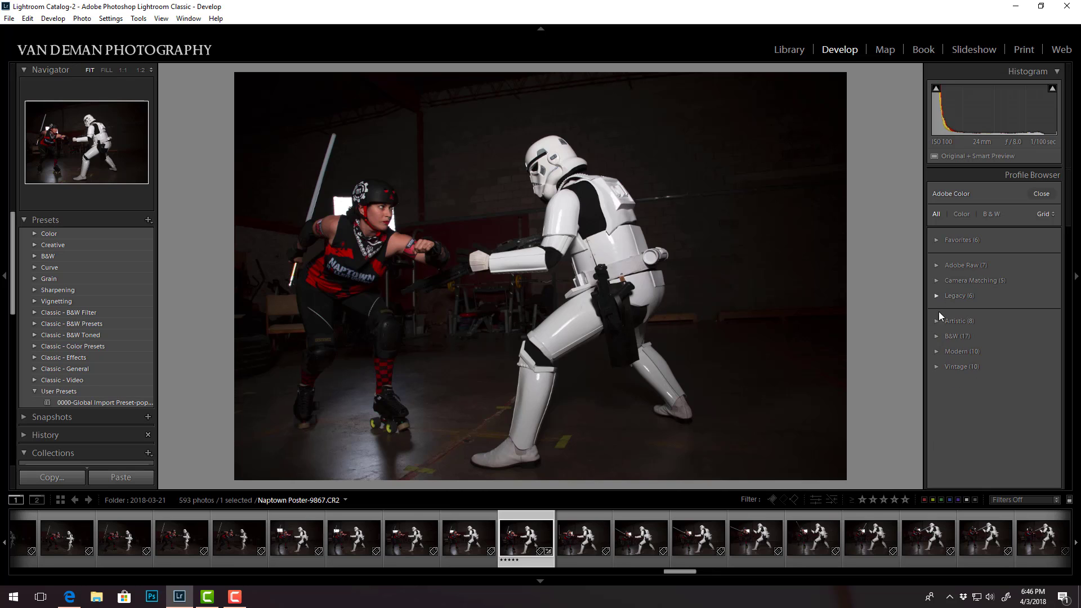
{"action": "left_click", "coordinate": [938, 352]}
{"action": "scroll", "coordinate": [968, 360], "scroll_direction": "down", "scroll_amount": 5}
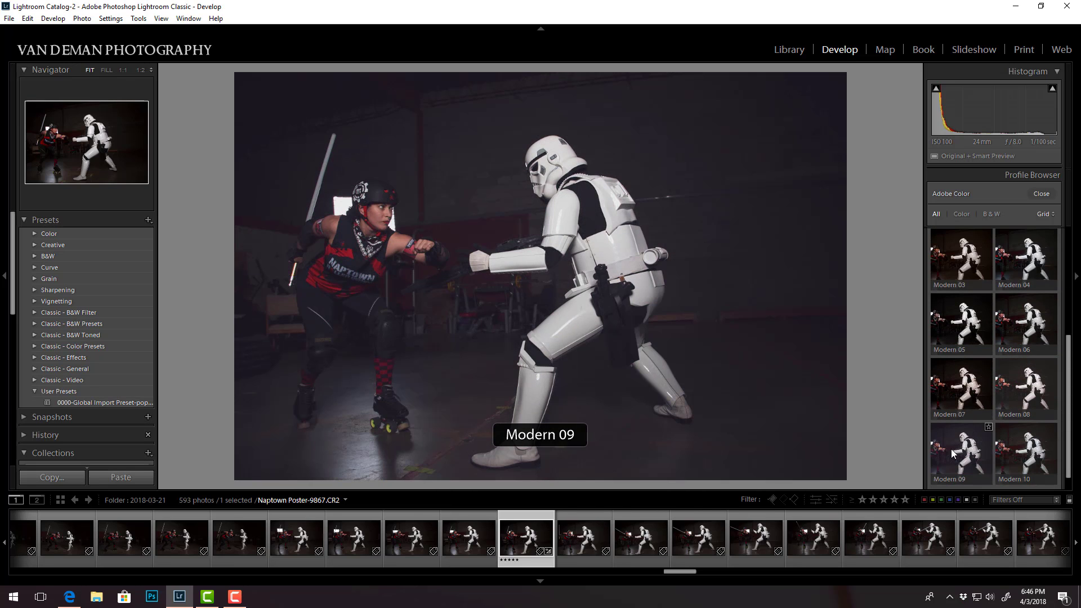
{"action": "left_click", "coordinate": [951, 448]}
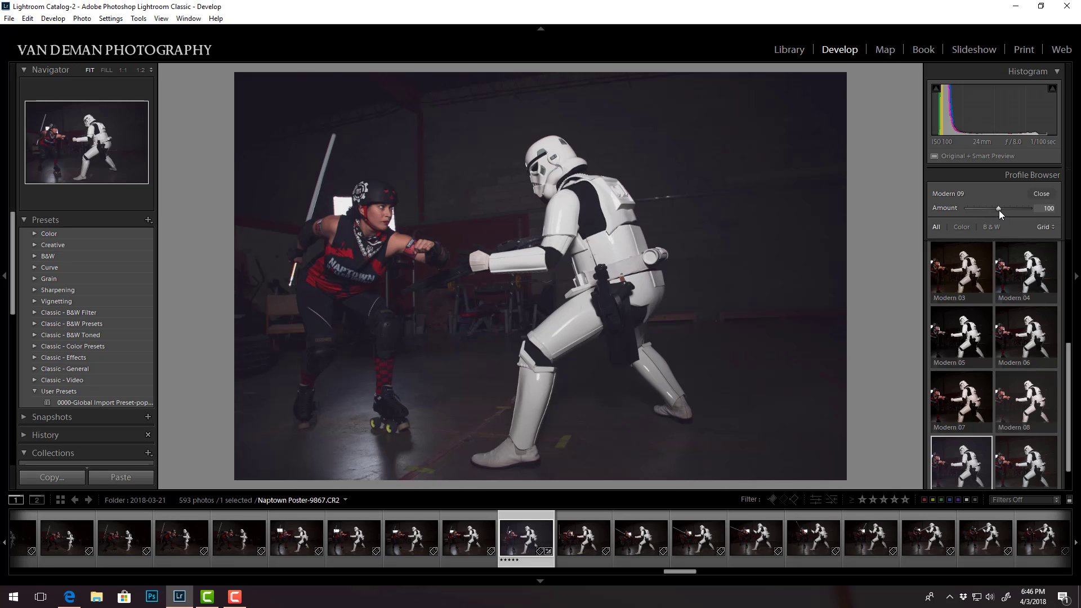
{"action": "mouse_move", "coordinate": [998, 208]}
{"action": "left_mouse_down"}
{"action": "mouse_move", "coordinate": [947, 220]}
{"action": "mouse_move", "coordinate": [1035, 218]}
{"action": "mouse_move", "coordinate": [979, 217]}
{"action": "mouse_move", "coordinate": [988, 218]}
{"action": "left_mouse_up"}
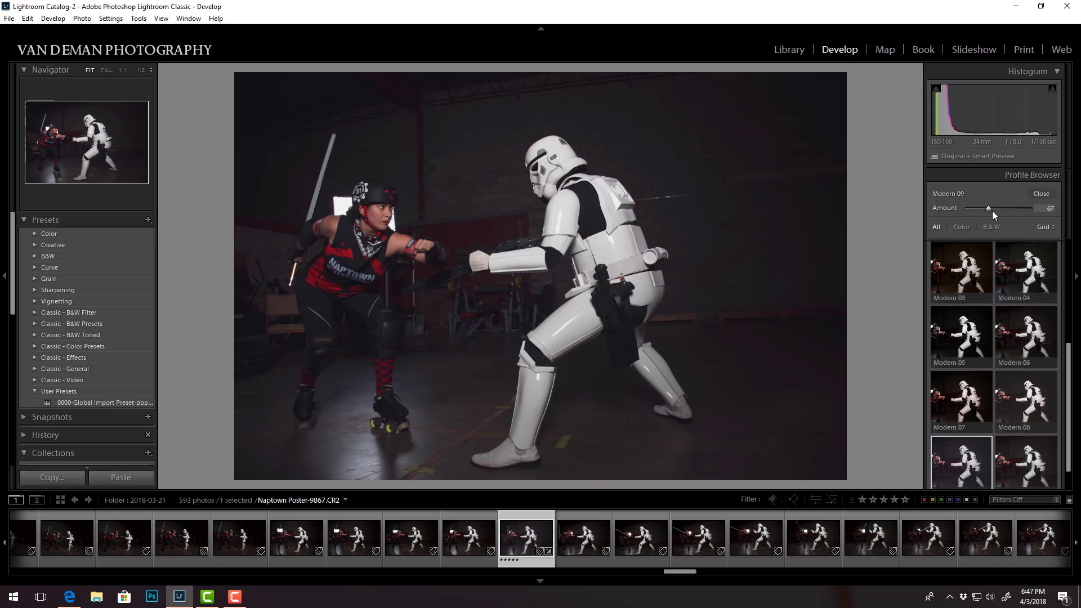
{"action": "left_click", "coordinate": [1039, 193]}
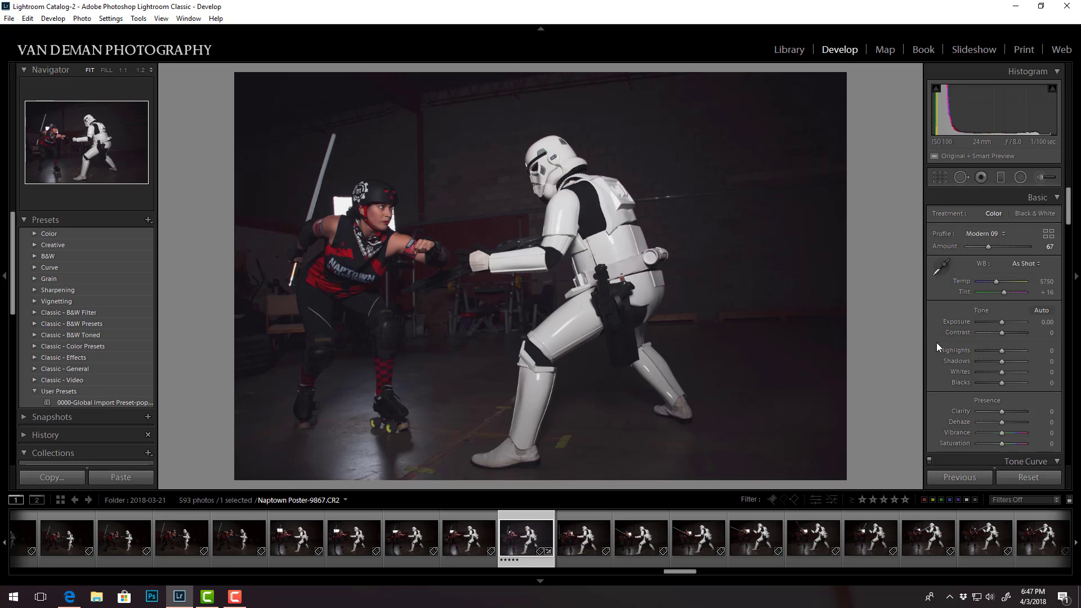
Raise Exposure to +0.36 and pull Highlights down to -19
{"action": "left_click_drag", "start_coordinate": [1002, 323], "coordinate": [1006, 333]}
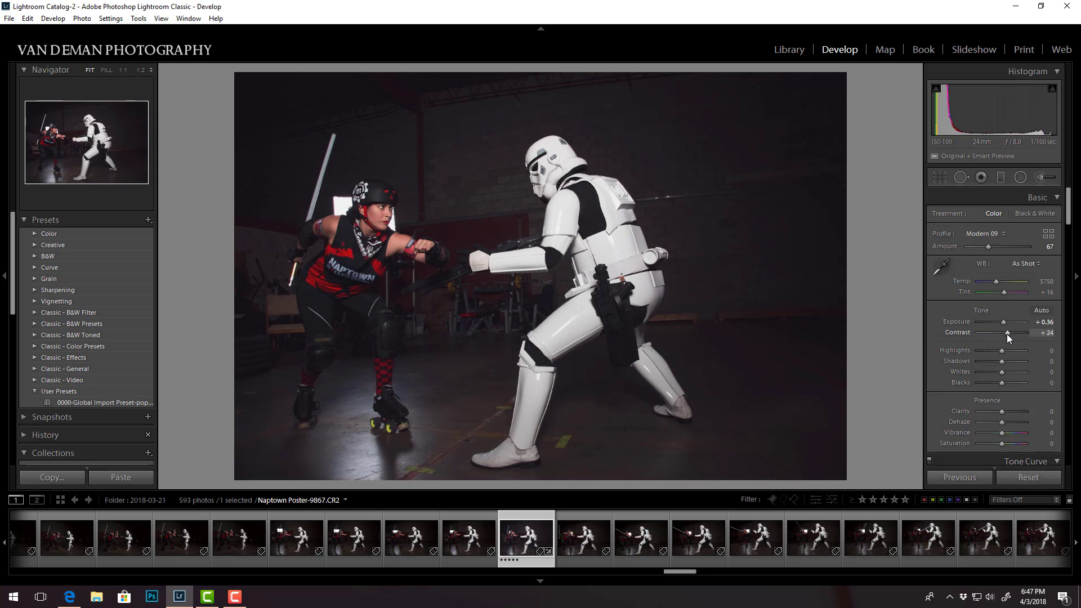
{"action": "left_click_drag", "start_coordinate": [1002, 348], "coordinate": [998, 347]}
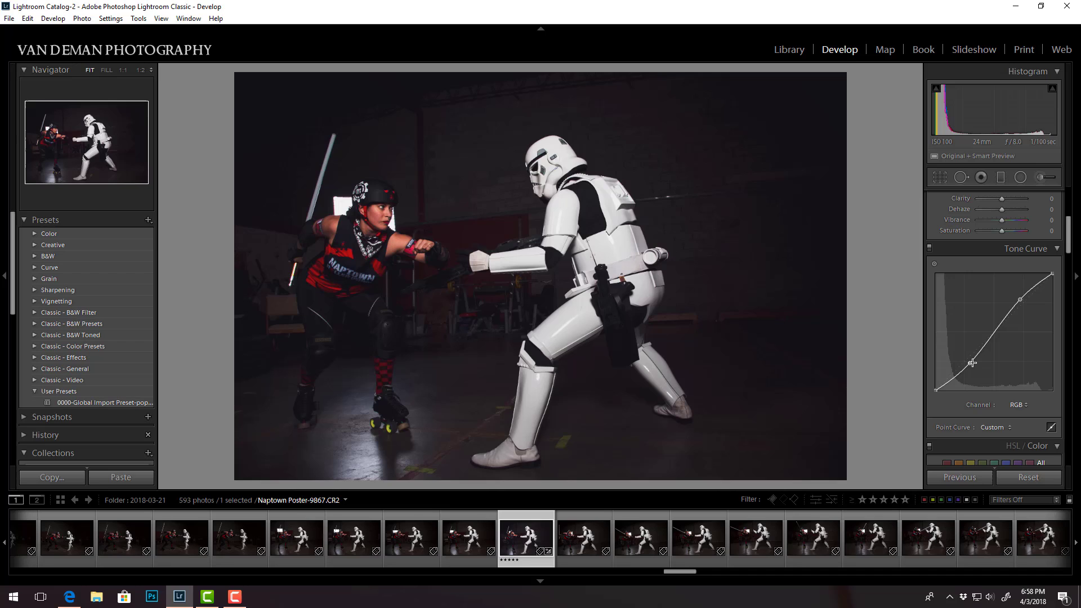
Lift the tone curve's shadow point, lower its highlight point, and bring up the Point Curve presets
{"action": "scroll", "coordinate": [990, 320], "scroll_direction": "down", "scroll_amount": 3}
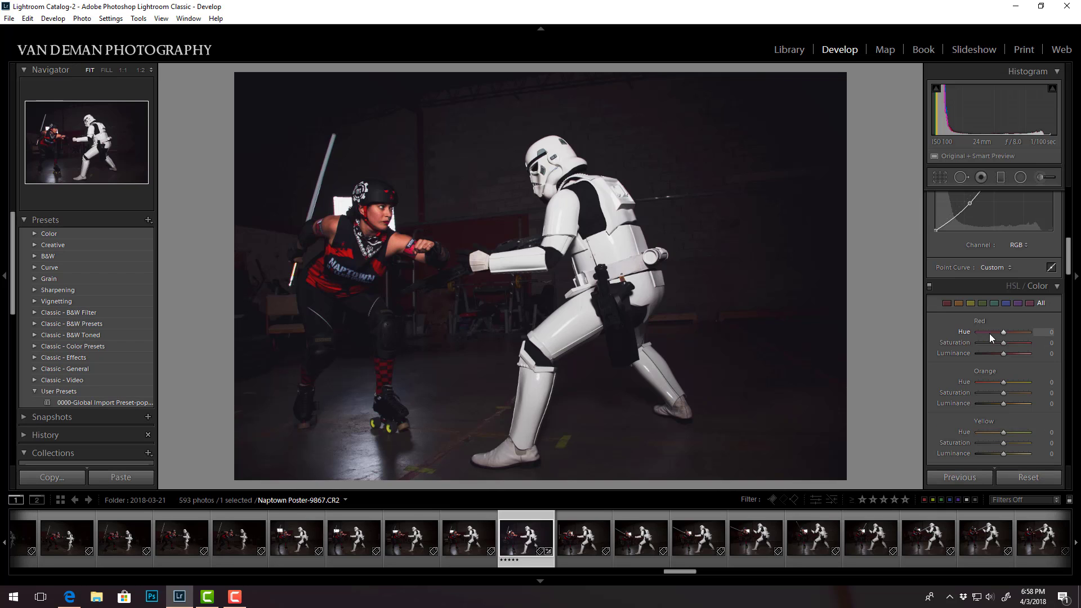
{"action": "scroll", "coordinate": [1008, 307], "scroll_direction": "up", "scroll_amount": 3}
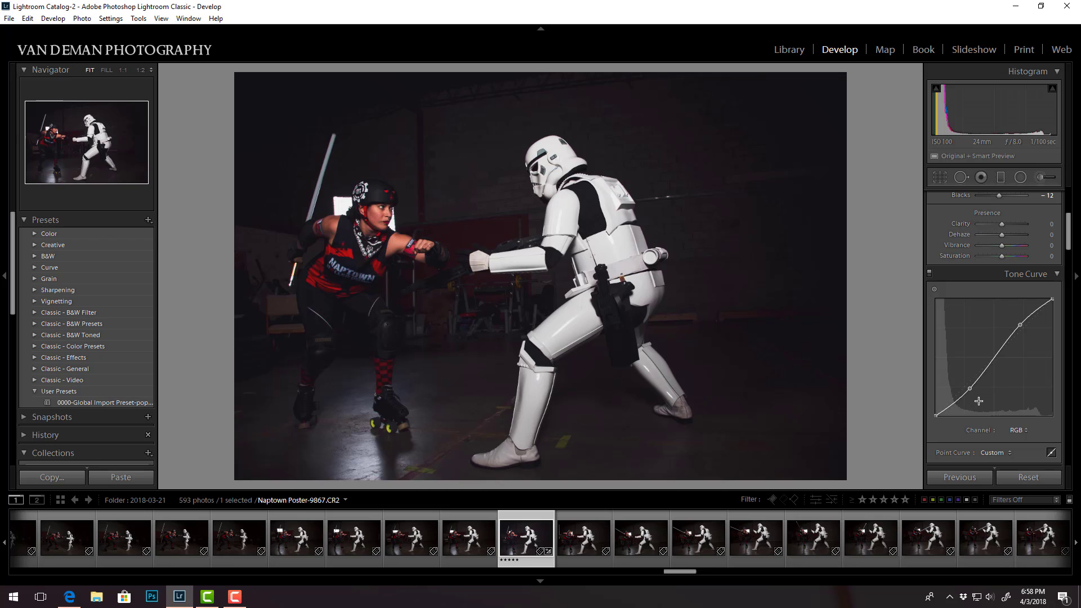
{"action": "mouse_move", "coordinate": [969, 387]}
{"action": "left_mouse_down"}
{"action": "mouse_move", "coordinate": [966, 360]}
{"action": "mouse_move", "coordinate": [969, 380]}
{"action": "left_mouse_up"}
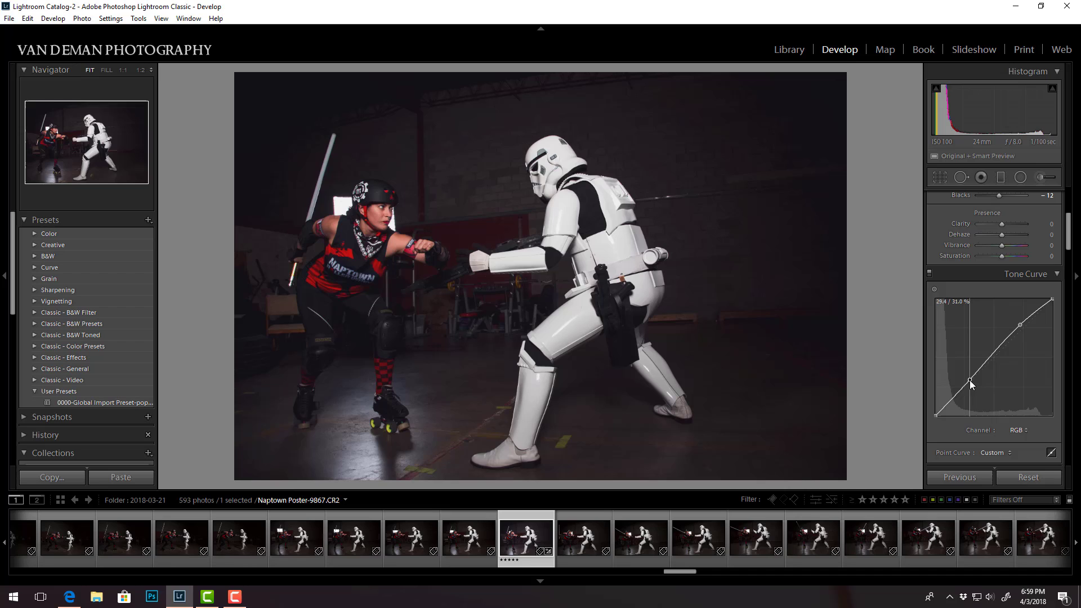
{"action": "left_click_drag", "start_coordinate": [1024, 326], "coordinate": [1021, 330]}
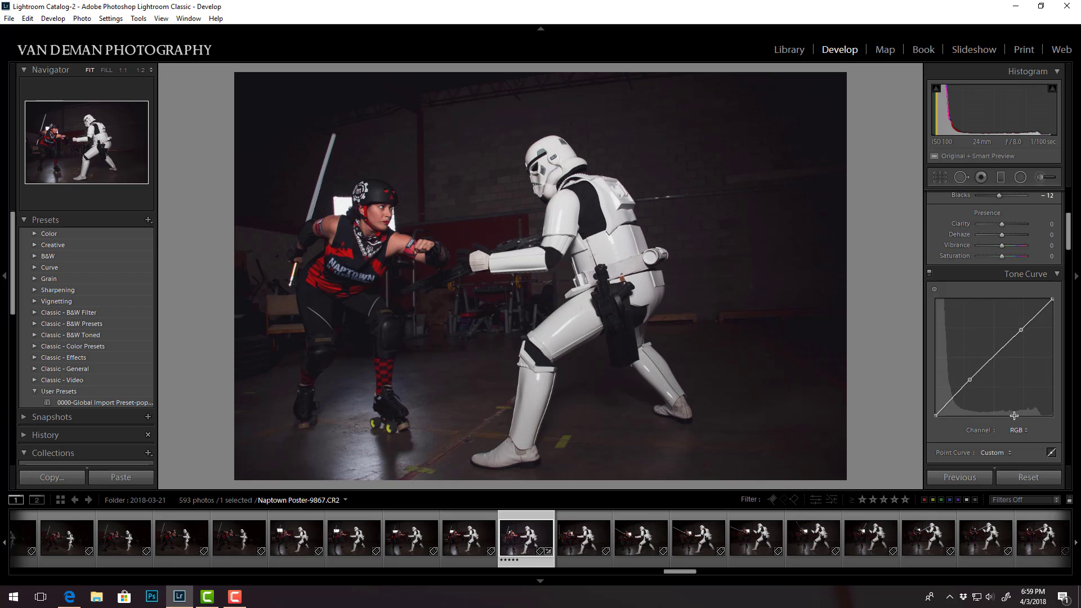
{"action": "scroll", "coordinate": [1070, 273], "scroll_direction": "down", "scroll_amount": 4}
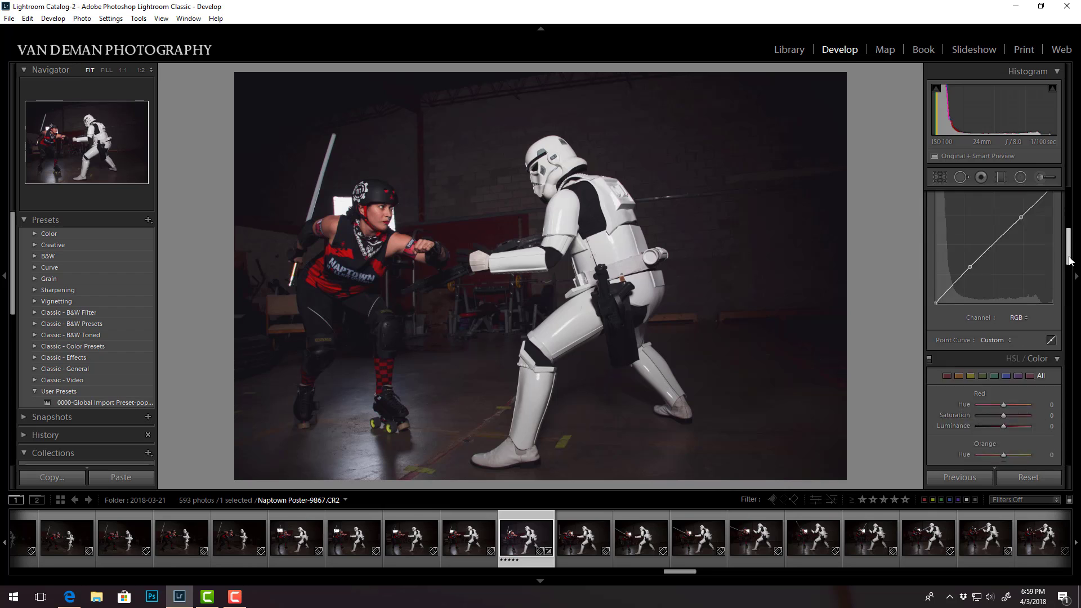
{"action": "left_click_drag", "start_coordinate": [1071, 275], "coordinate": [1072, 247]}
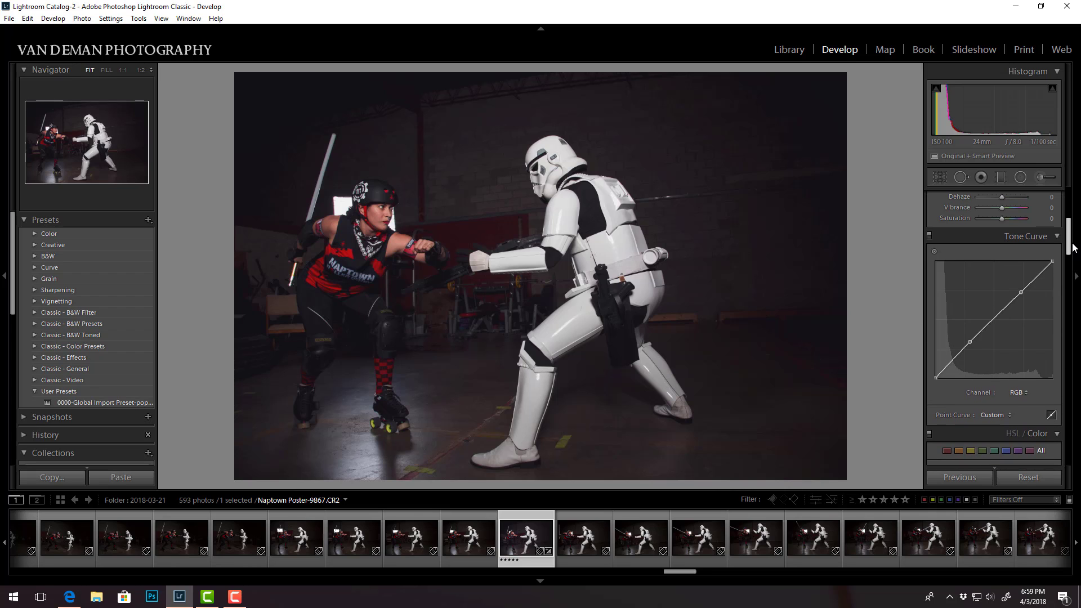
{"action": "left_click", "coordinate": [1004, 415]}
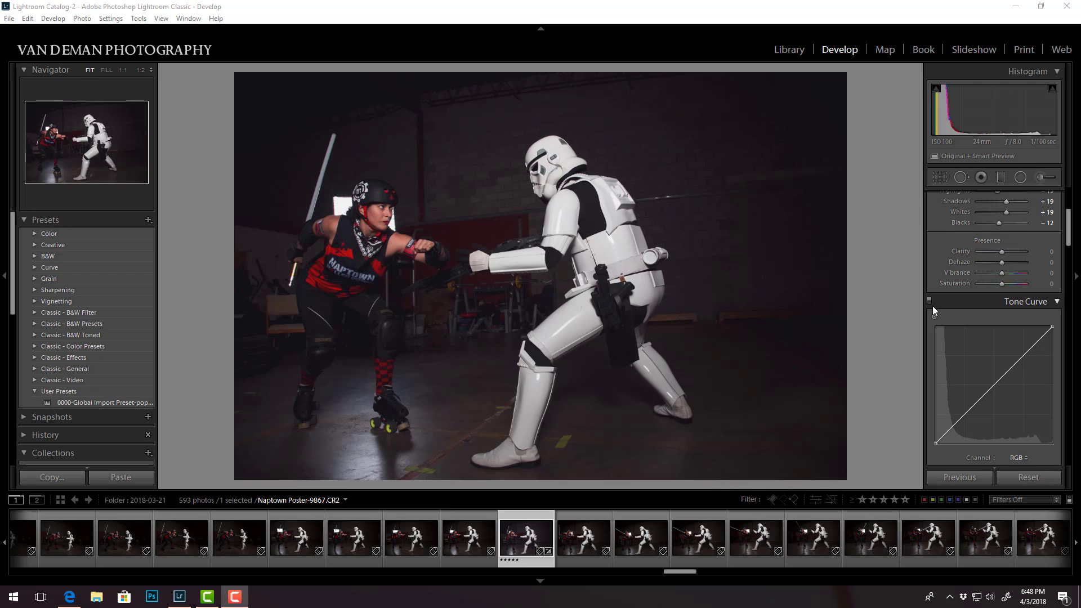
{"action": "scroll", "coordinate": [966, 308], "scroll_direction": "down", "scroll_amount": 10}
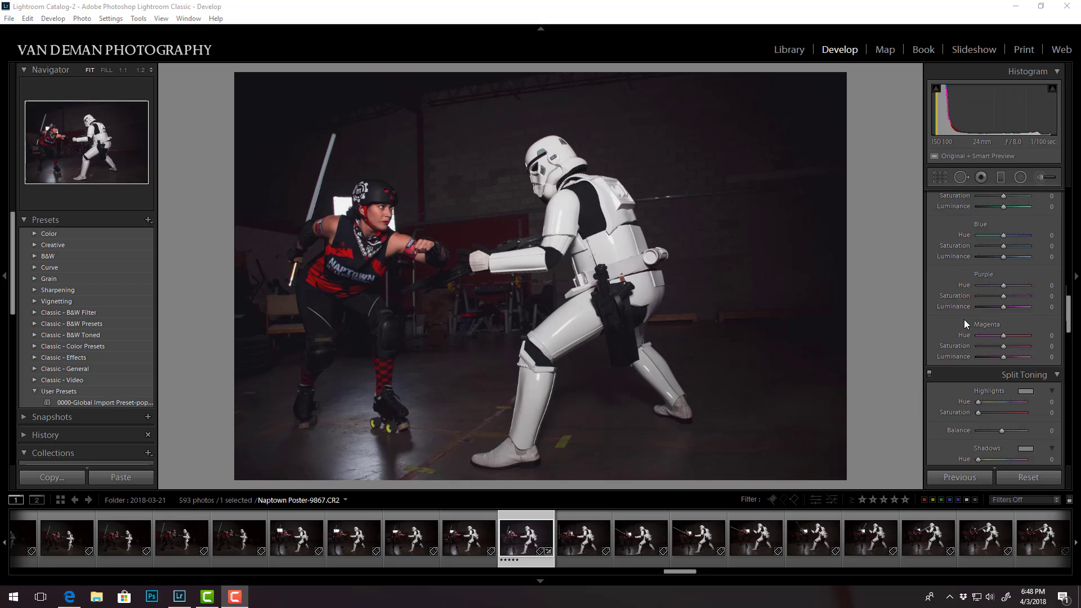
{"action": "scroll", "coordinate": [964, 322], "scroll_direction": "down", "scroll_amount": 2}
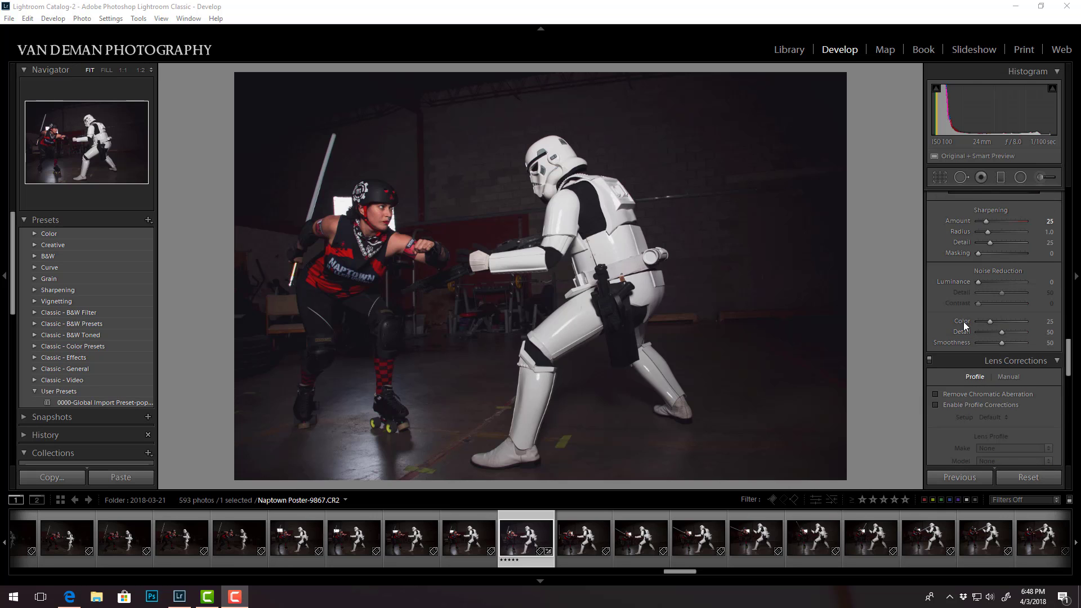
{"action": "scroll", "coordinate": [959, 323], "scroll_direction": "down", "scroll_amount": 10}
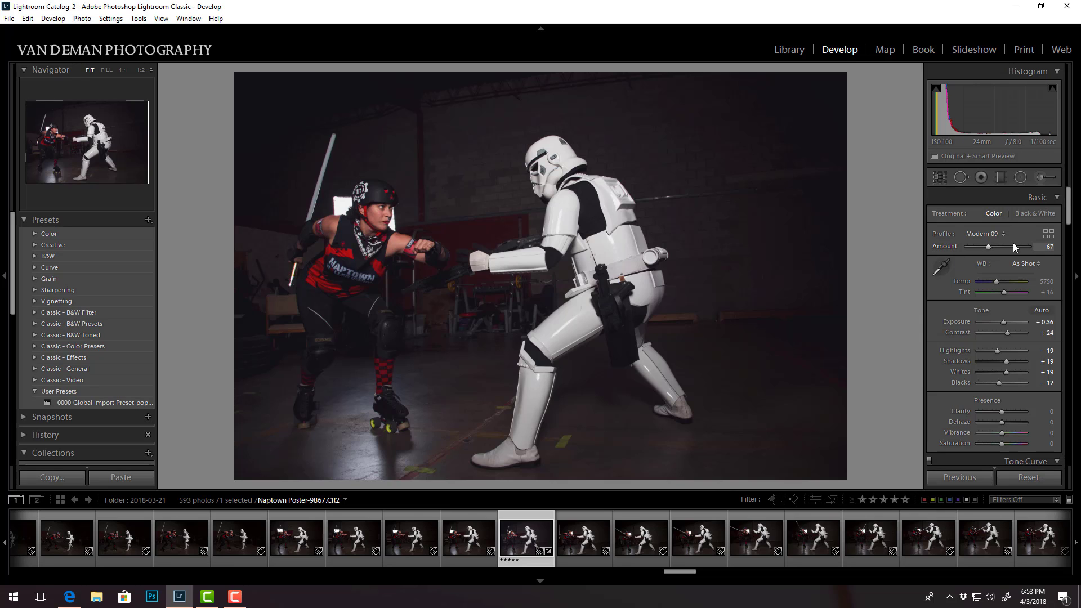
Reopen the Profile Browser, leave the Grid display options unchanged, and collapse the Modern and Camera Matching groups
{"action": "left_click", "coordinate": [1048, 233]}
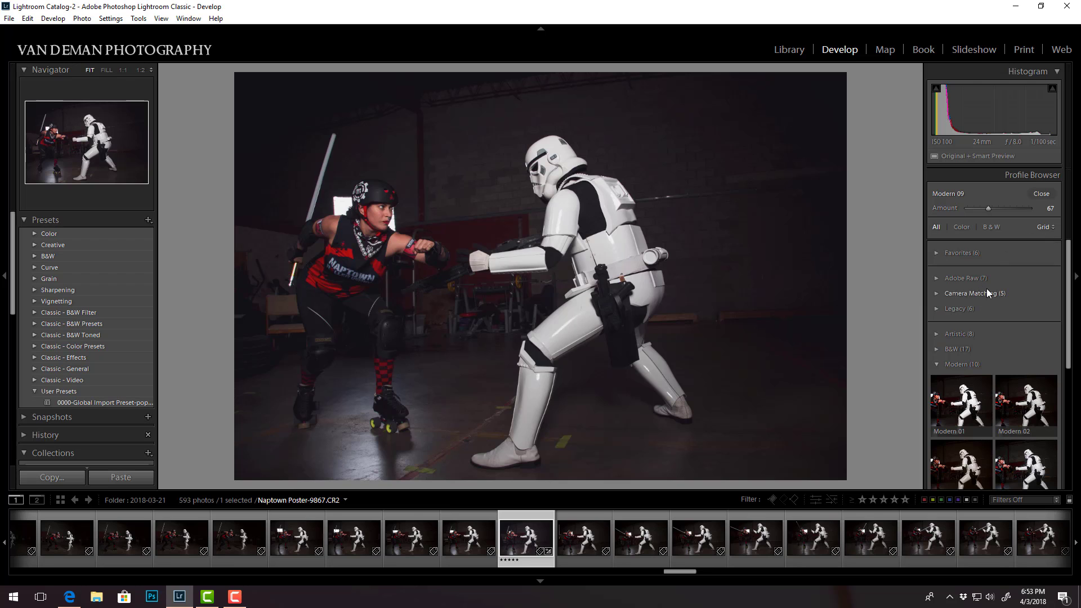
{"action": "scroll", "coordinate": [957, 336], "scroll_direction": "down", "scroll_amount": 4}
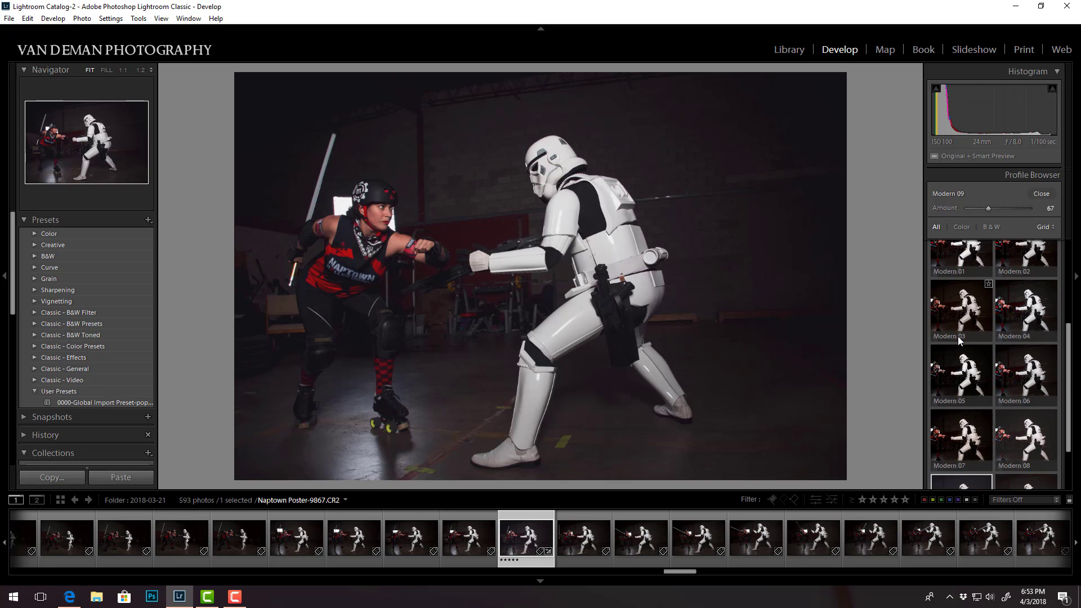
{"action": "scroll", "coordinate": [996, 364], "scroll_direction": "up", "scroll_amount": 5}
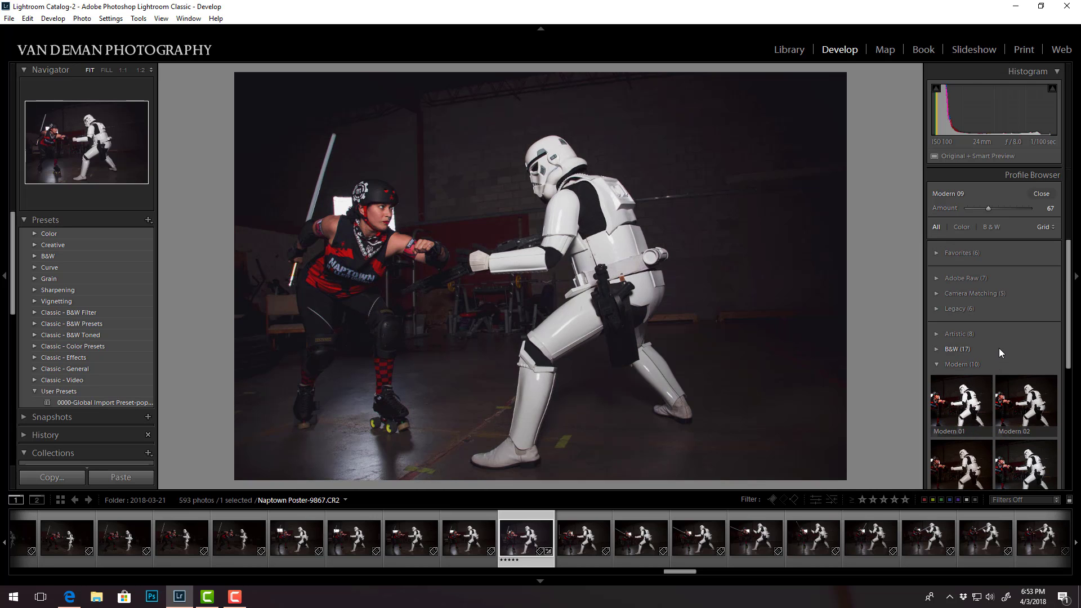
{"action": "left_click", "coordinate": [1045, 228]}
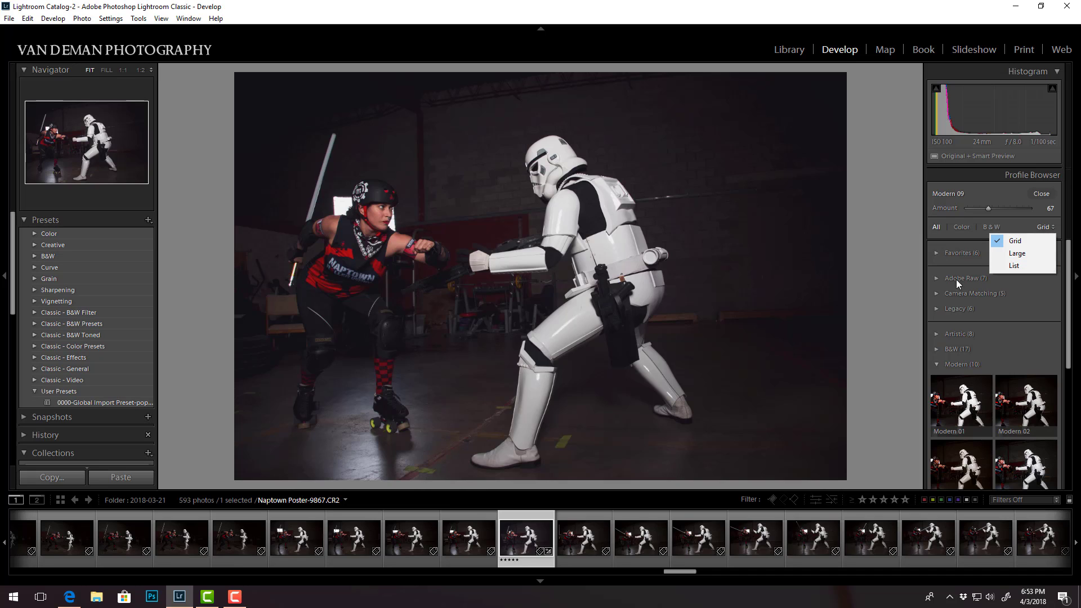
{"action": "left_click", "coordinate": [942, 227]}
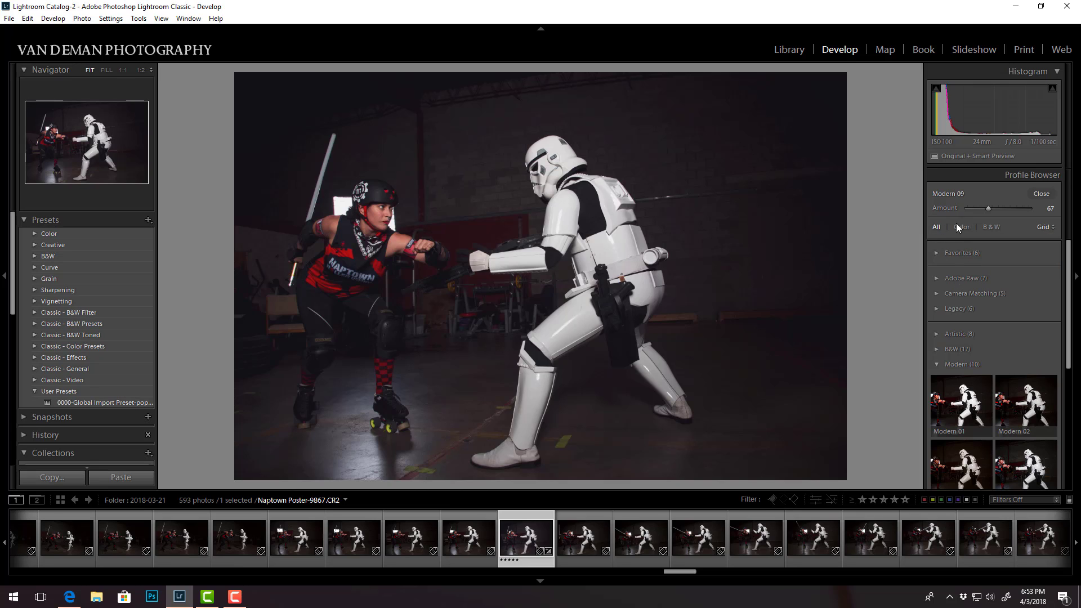
{"action": "left_click", "coordinate": [938, 363]}
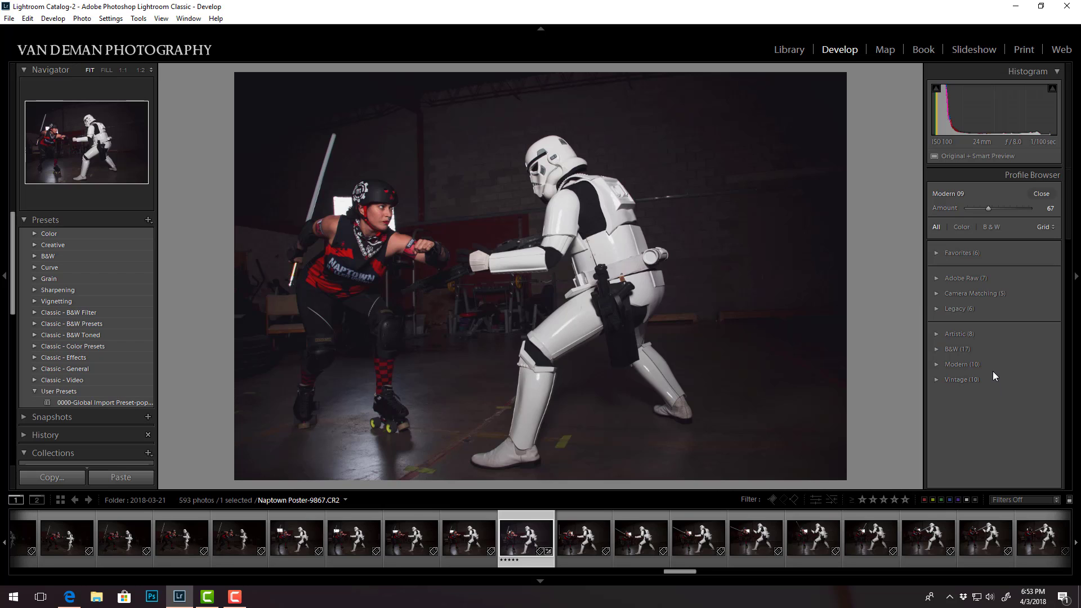
{"action": "left_click", "coordinate": [984, 296]}
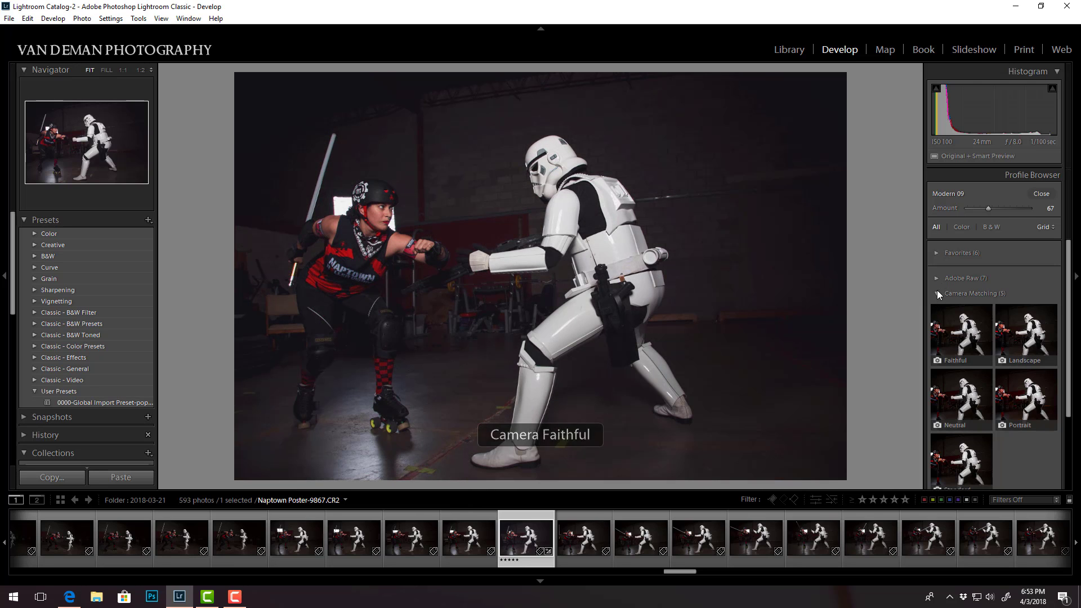
{"action": "left_click", "coordinate": [937, 290]}
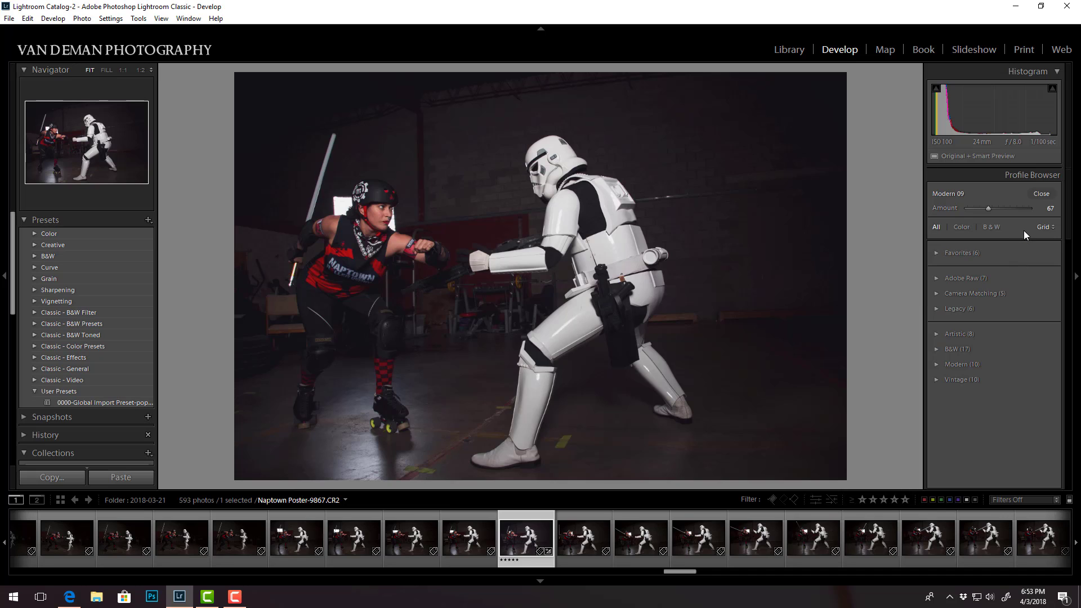